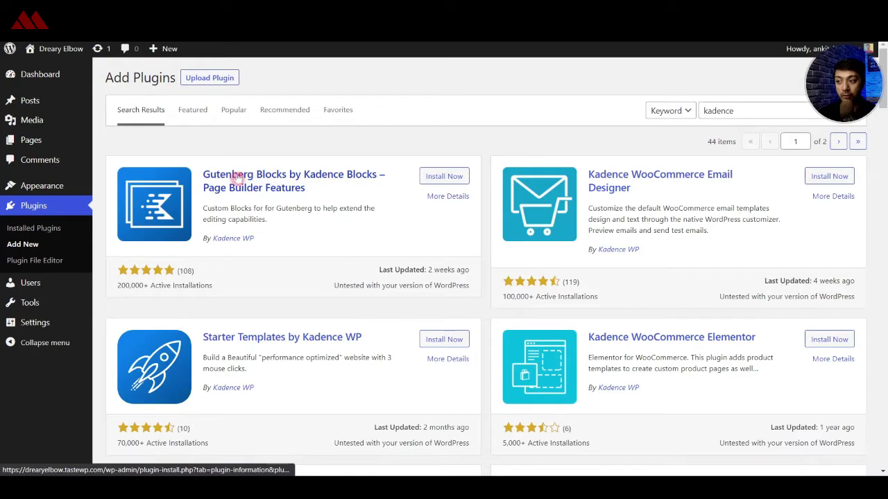
- Install the Gutenberg Blocks by Kadence Blocks plugin and activate it
click(430, 177)
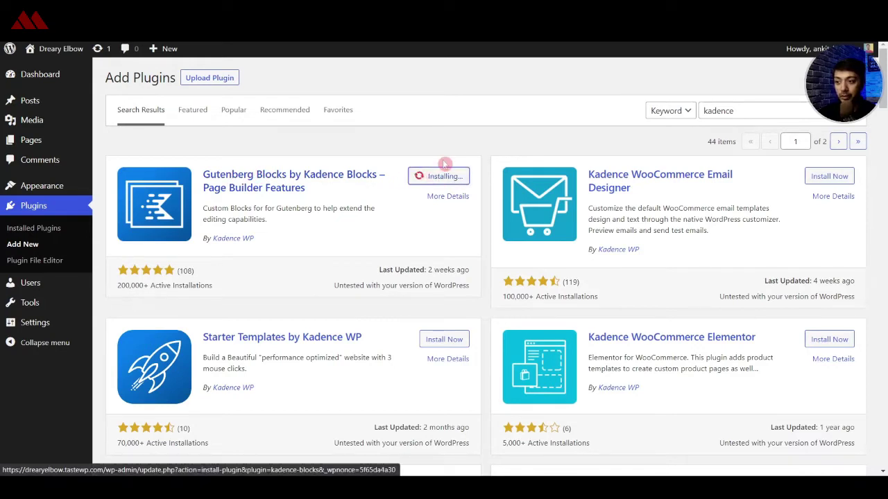
click(440, 182)
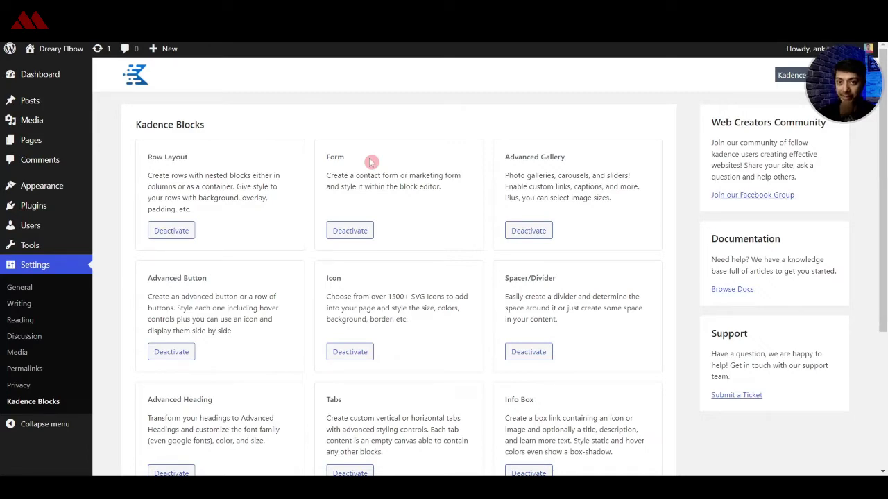
- Create a new page titled 'Kadence page'
mouse_move(41, 141)
click(120, 159)
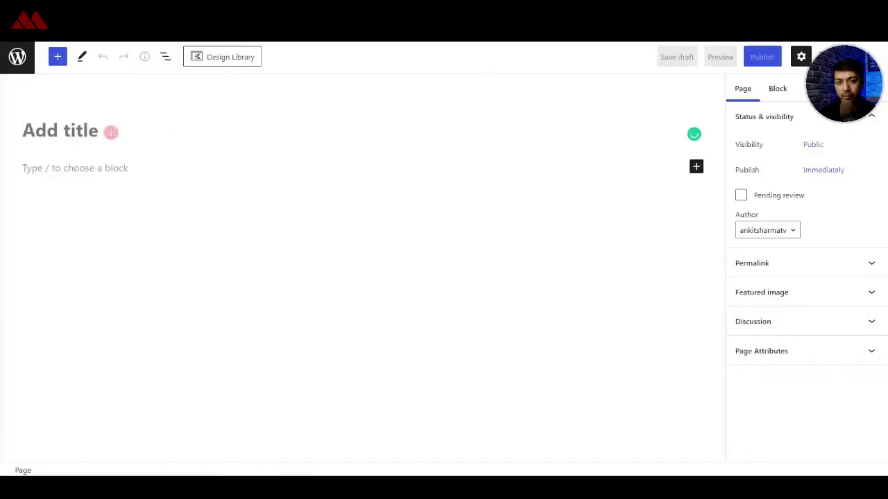
text(Kadence page)
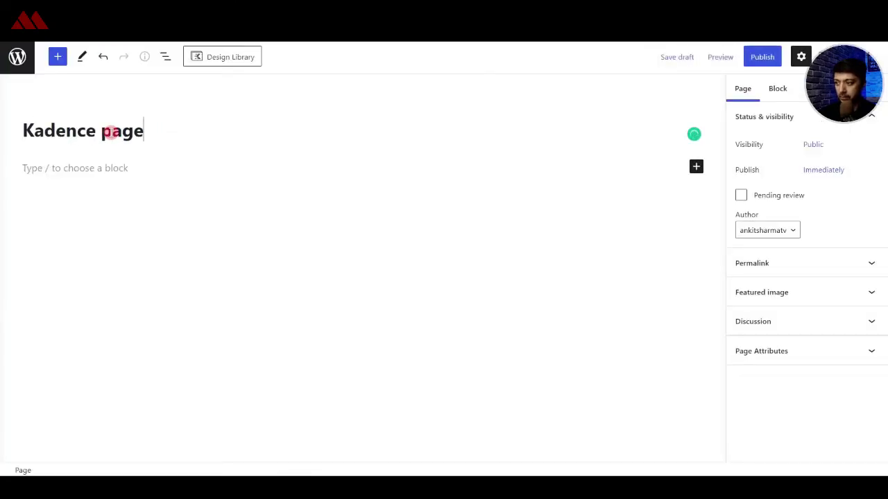
key(Return)
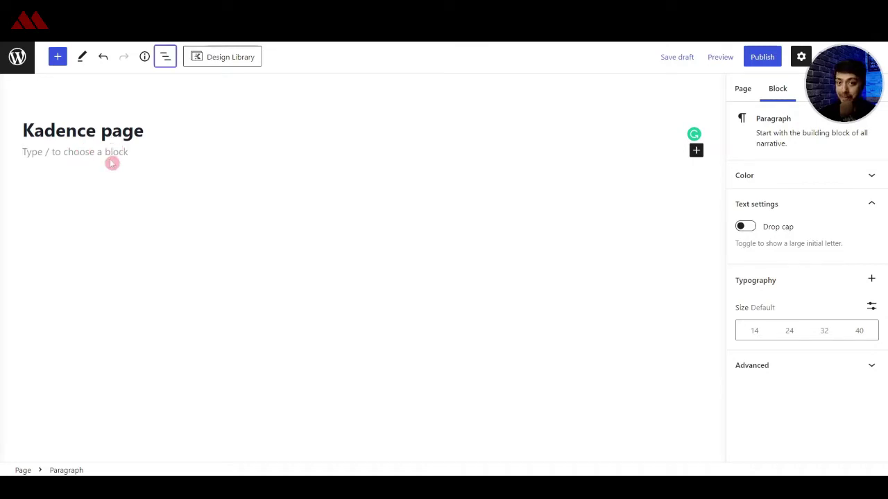
- Browse the Kadence Blocks collection in the block inserter
click(58, 58)
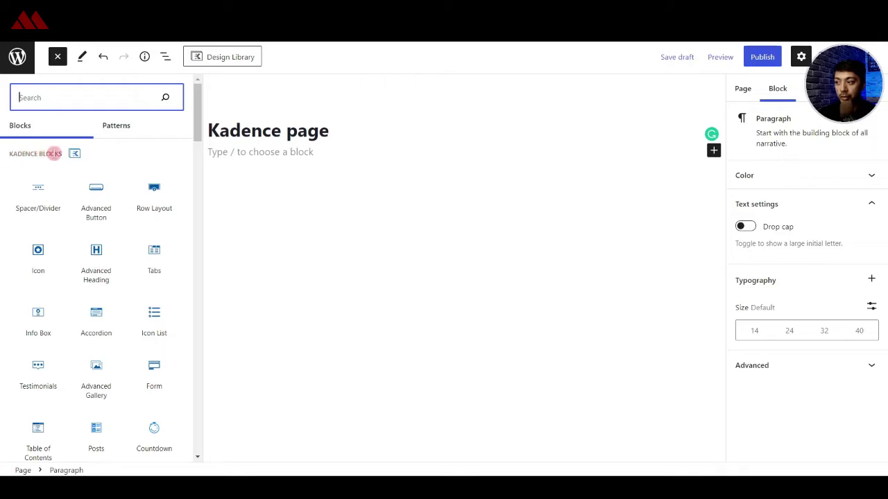
mouse_move(40, 184)
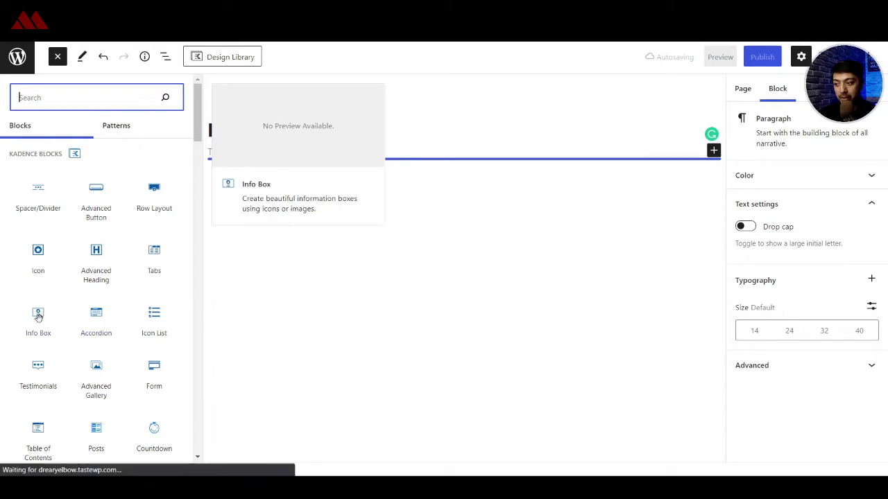
scroll(115, 326, down, 1)
mouse_move(97, 405)
scroll(111, 319, up, 1)
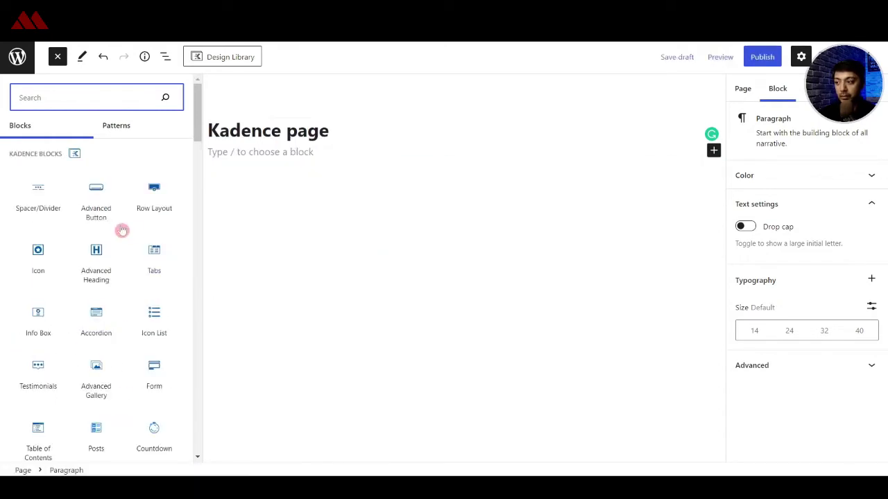
- Insert a Kadence Row Layout block using the 'Two: Equal' 50%/50% column layout
mouse_move(155, 190)
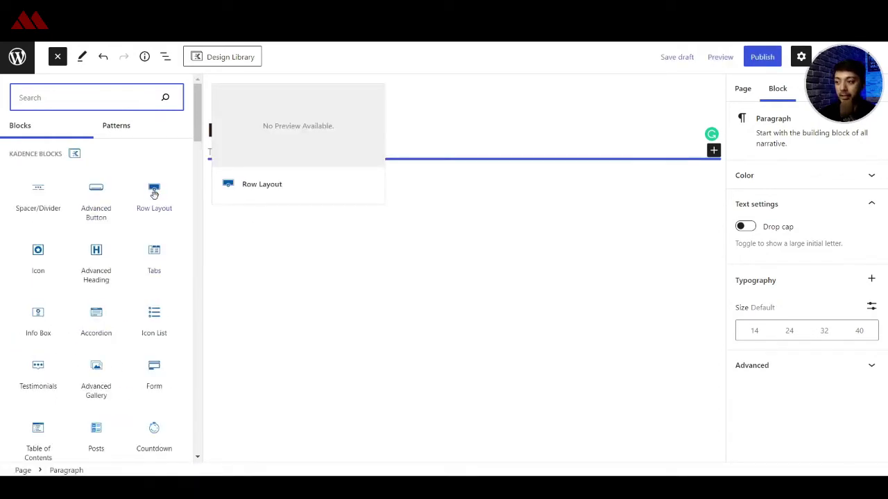
click(152, 208)
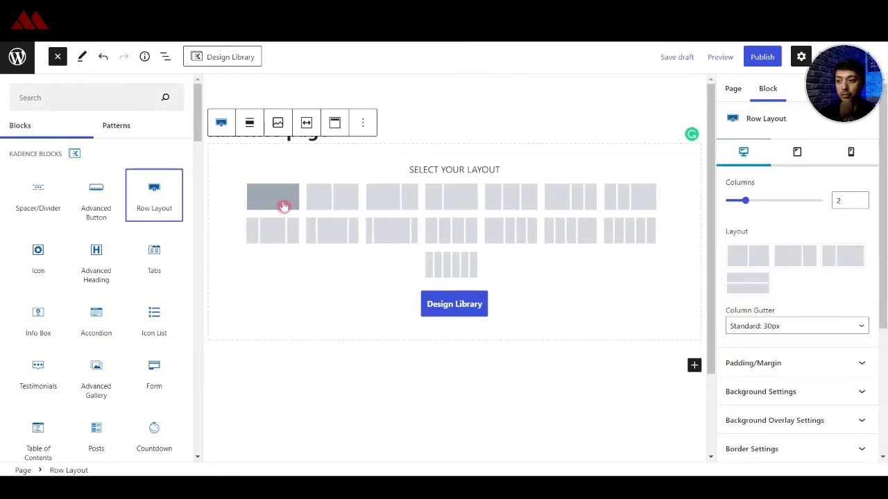
click(387, 211)
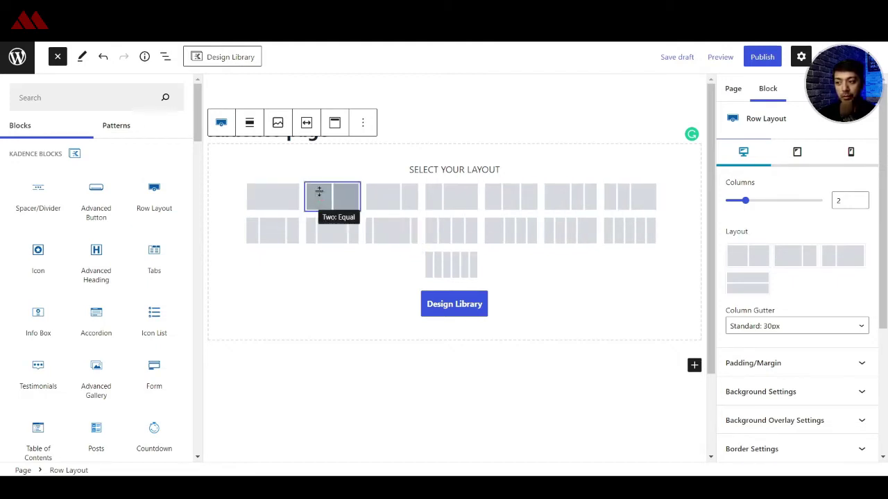
click(321, 195)
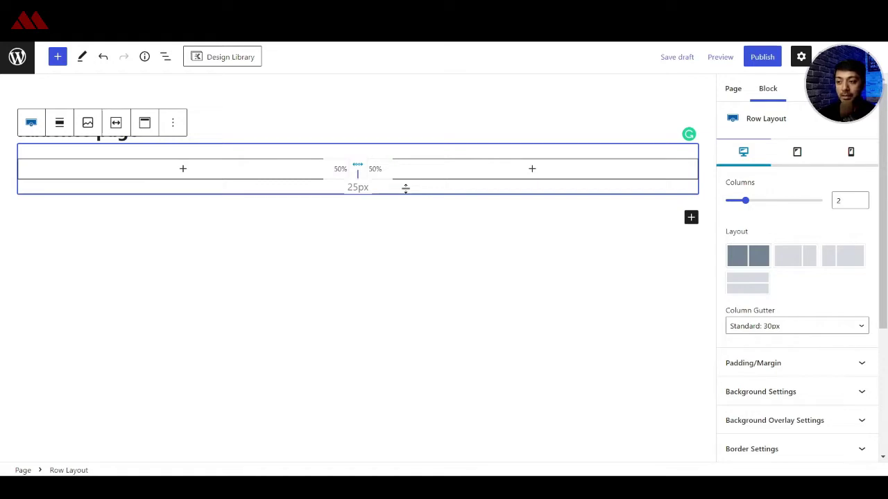
- Drag the row padding to about 101 px top and 146 px bottom, then review its Padding/Margin and Background settings
drag(410, 190, 400, 259)
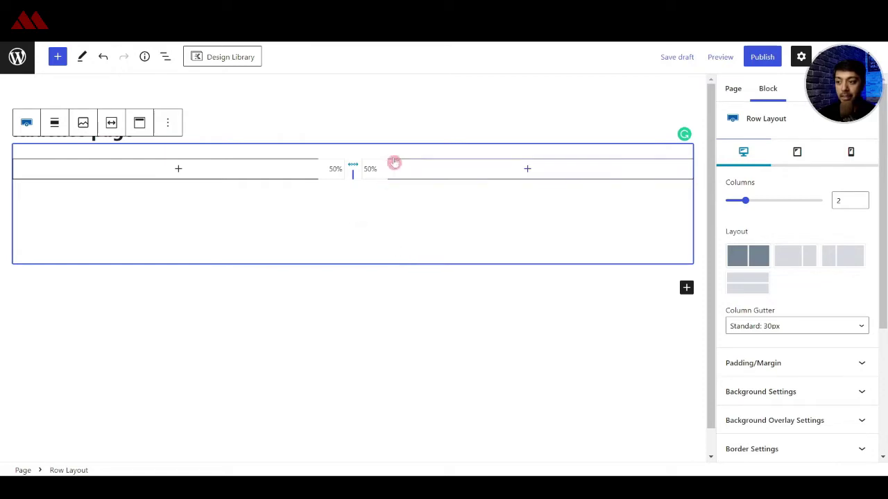
drag(397, 151, 411, 108)
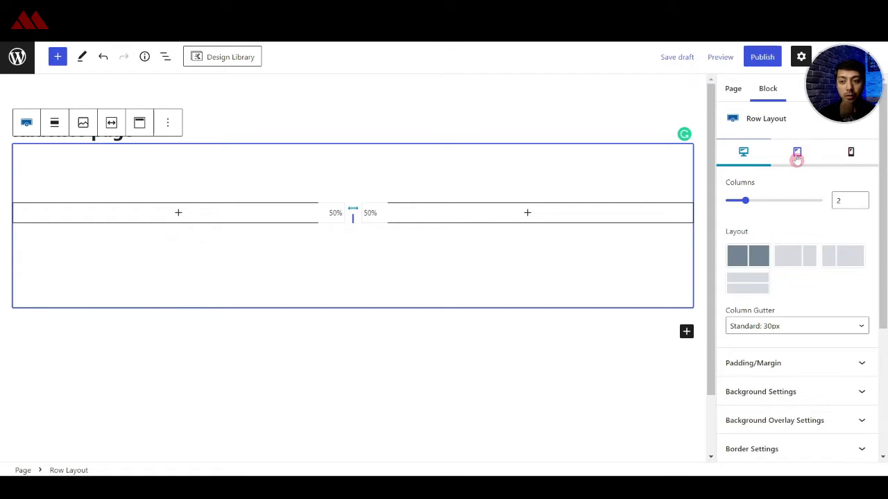
scroll(842, 303, down, 2)
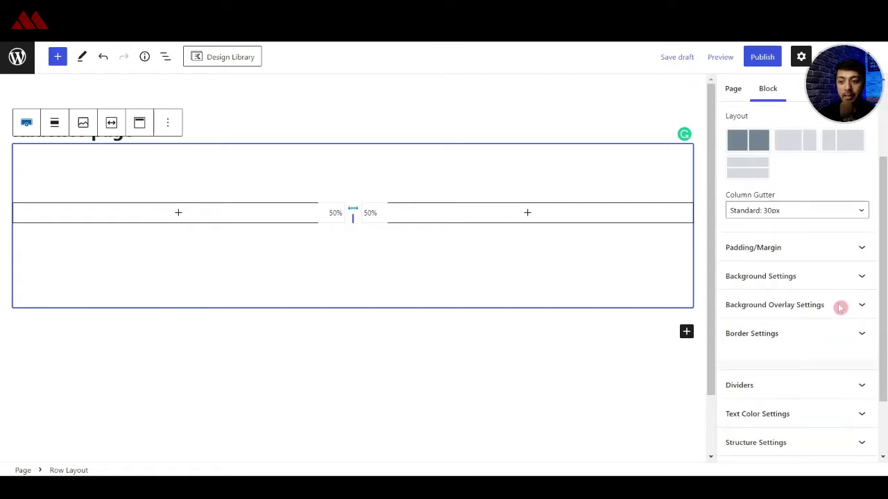
click(801, 249)
scroll(829, 251, down, 3)
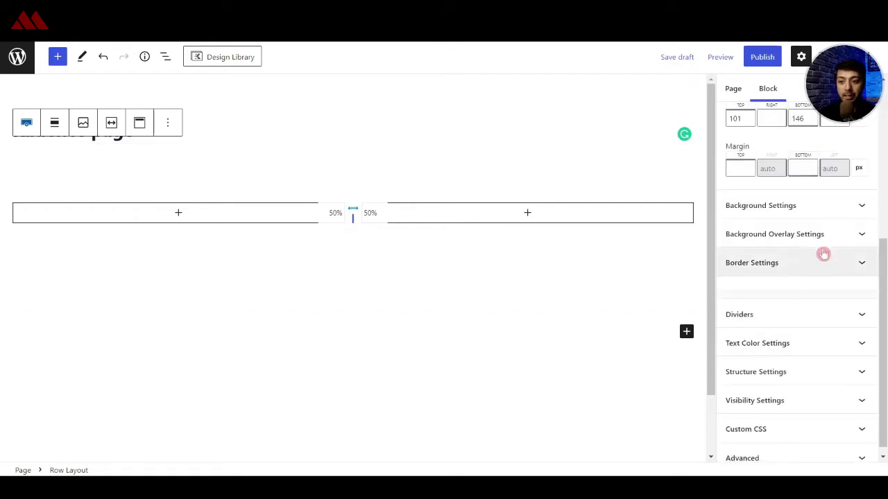
click(782, 205)
scroll(846, 256, down, 3)
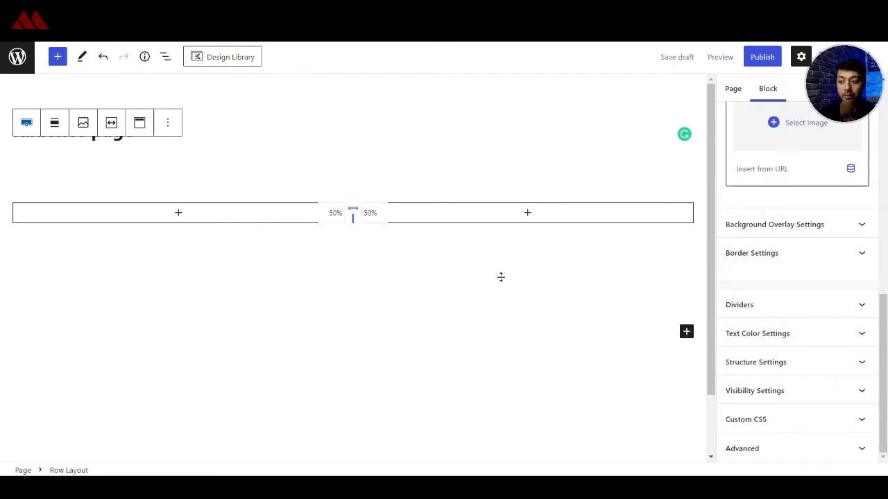
- Upload burger.jpg into an Image block in the left column, then start a block in the right column
click(178, 213)
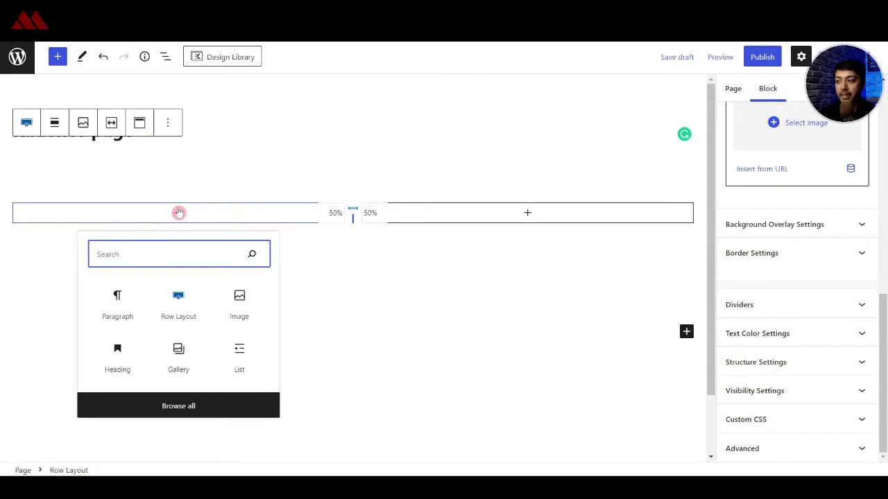
click(239, 305)
click(104, 283)
click(49, 95)
click(199, 195)
click(736, 396)
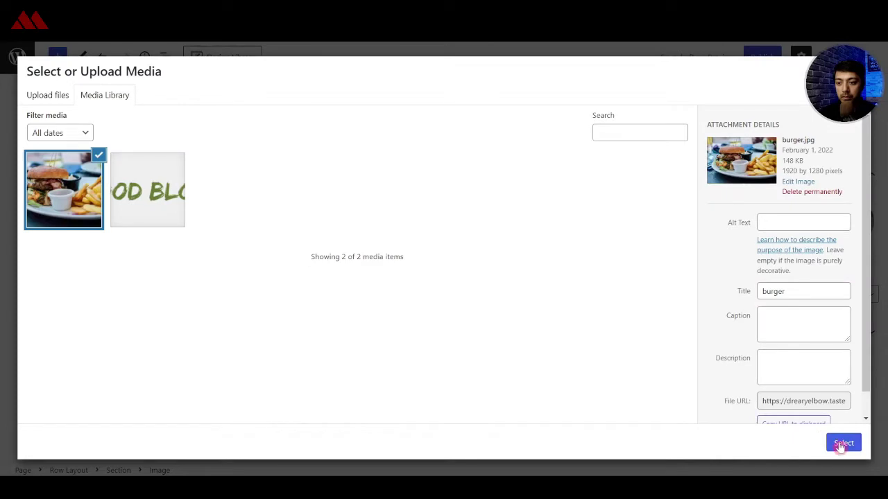
click(841, 443)
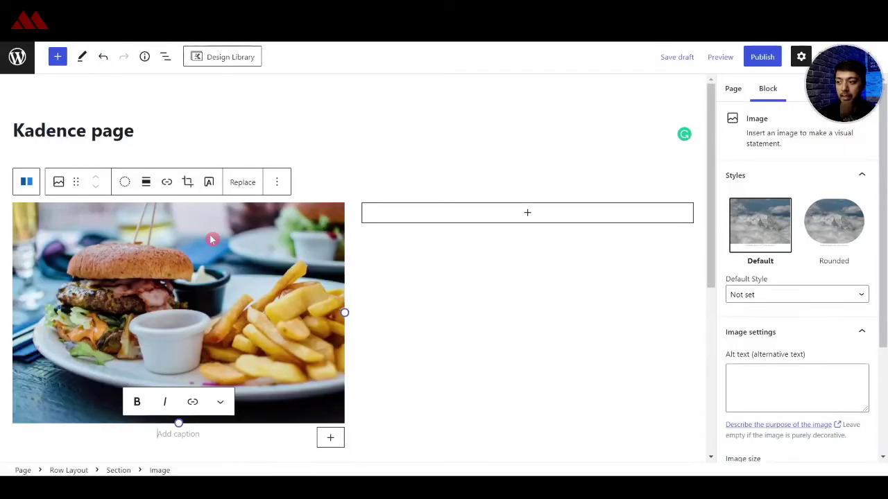
click(527, 215)
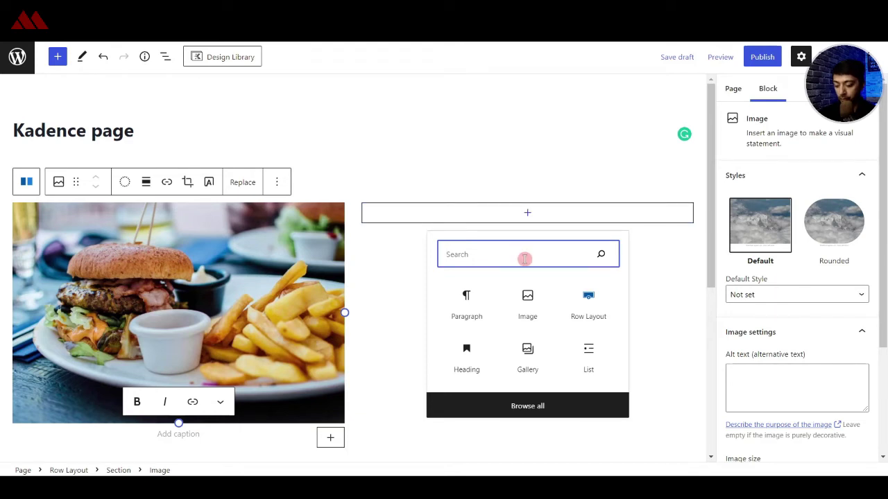
- Add an Advanced Heading reading 'Sample heading' in the right column and paste lorem ipsum text below it
text(head)
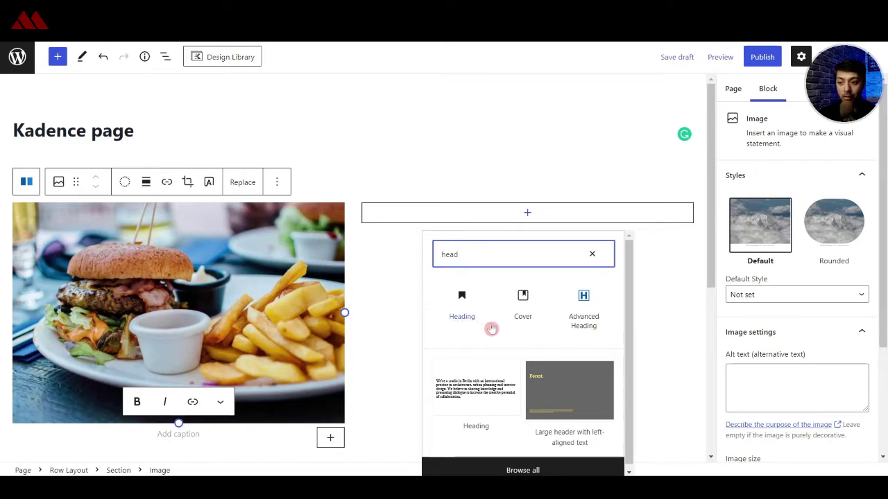
click(594, 316)
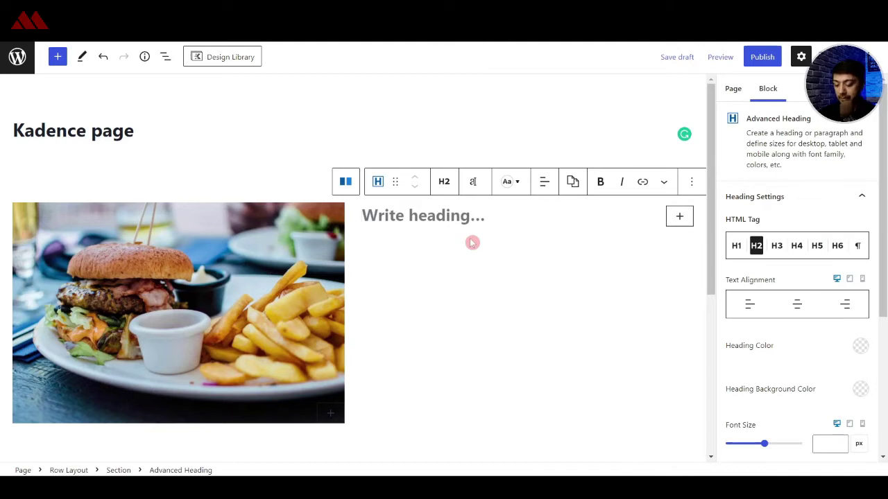
text(Sample heading)
key(Return)
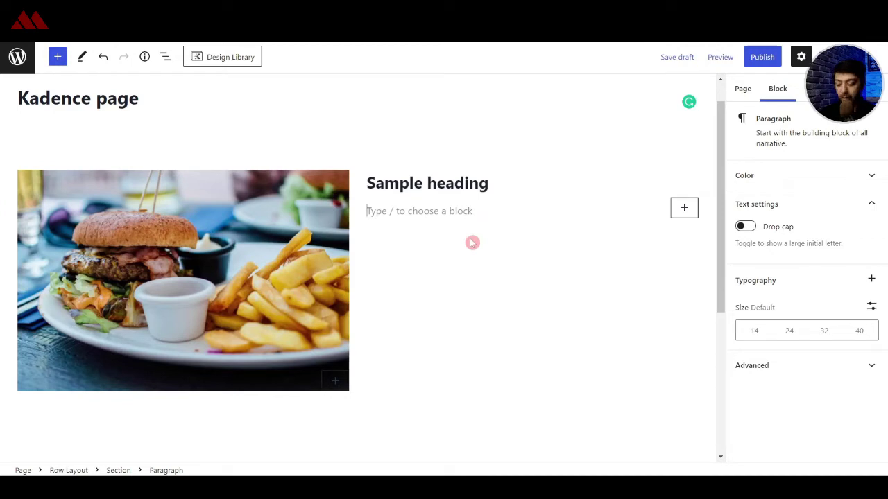
text(lorem ipsum dolor sample textlorem ipsum dolor sample textlorem ipsum dolor sample textlorem ipsum dolor sample textlorem ipsum dolor sample textlorem ipsum dolor sample textlorem ipsum dolor sample textlorem ipsum dolor sample textlorem ipsum dolor sample textlorem ipsum dolor sample textlorem ipsum dolor sample textlorem ipsum dolor sample textlorem ipsum dolor sample textlorem ipsum dolor sample text)
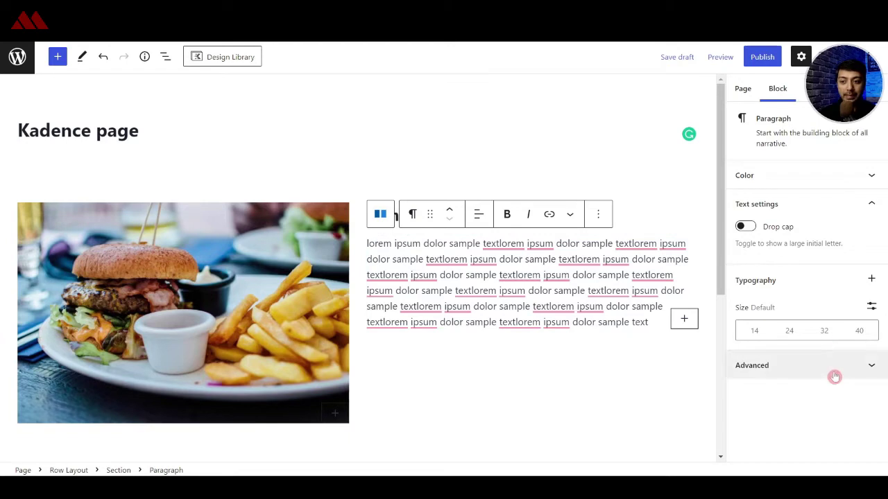
- Convert the lorem ipsum text to an Advanced Heading, then change it to plain paragraph text
click(872, 178)
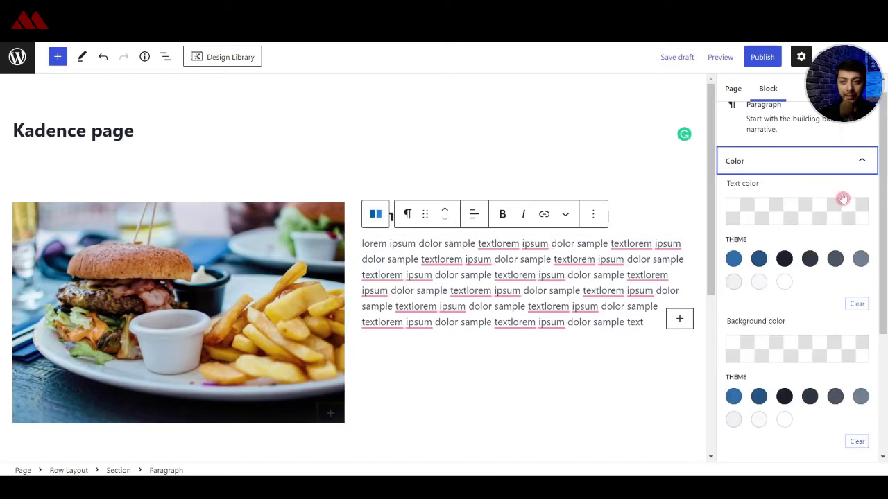
click(864, 160)
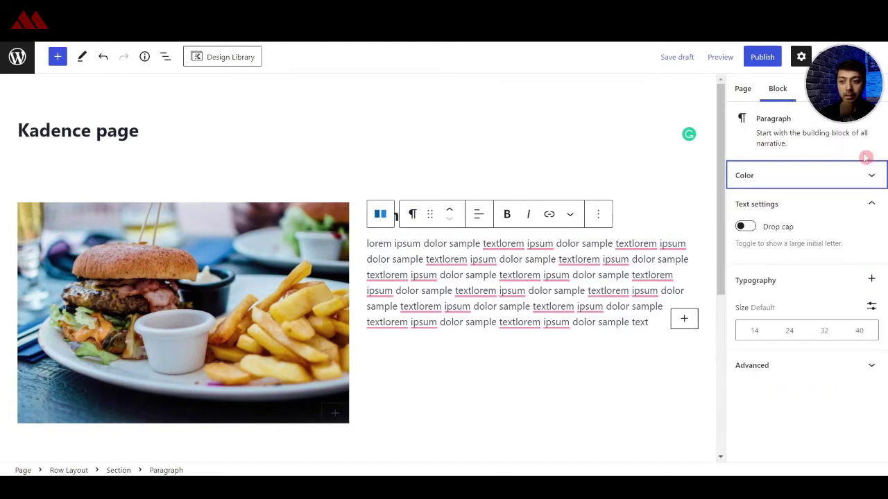
click(411, 216)
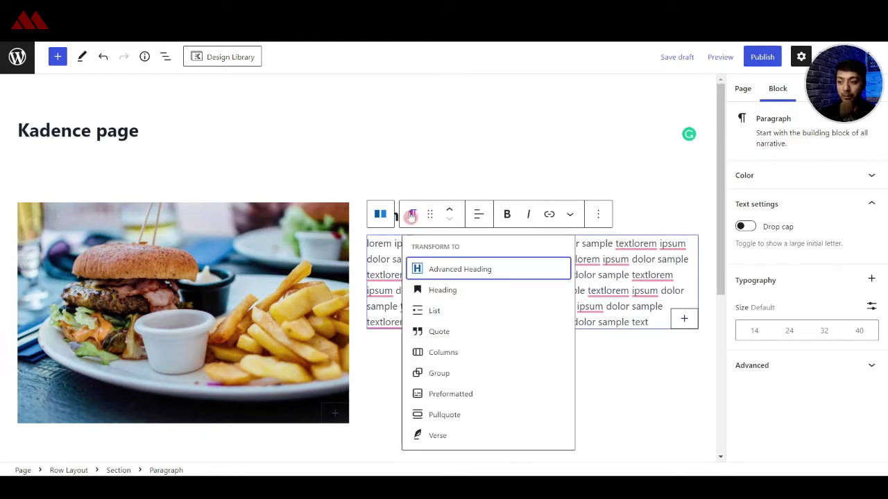
click(469, 273)
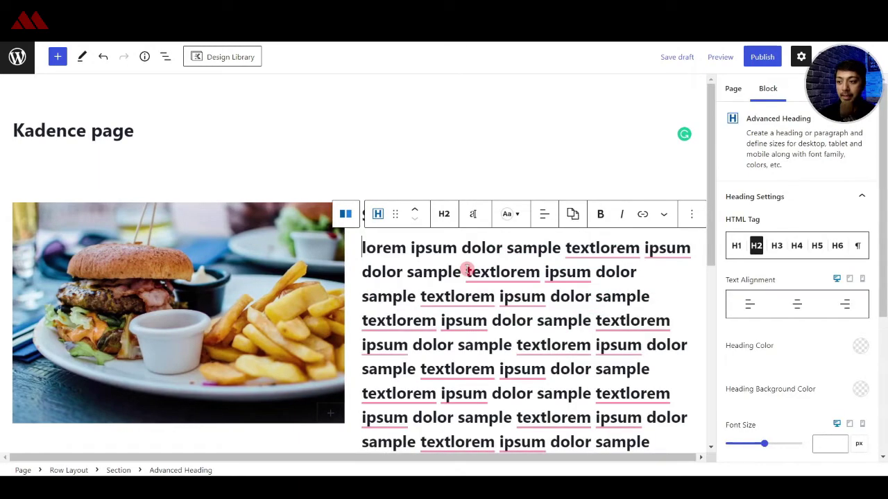
click(445, 215)
click(466, 397)
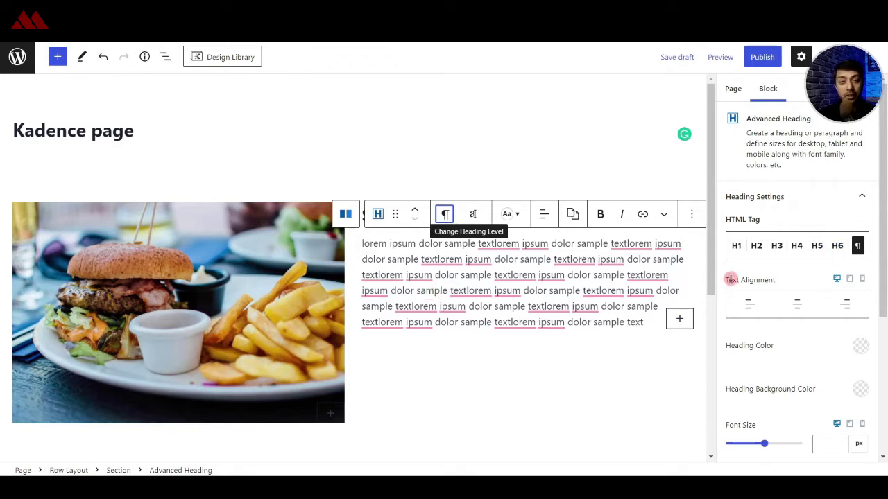
- Select the section that holds the text column
drag(884, 266, 883, 346)
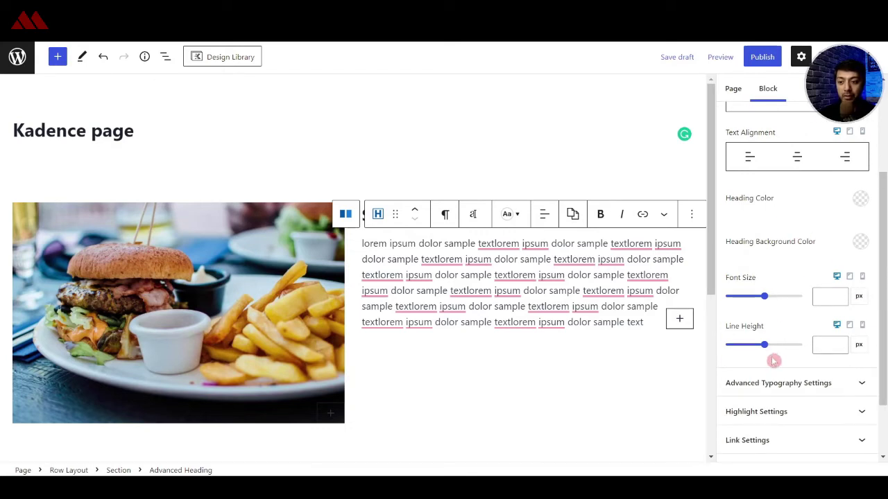
scroll(772, 359, down, 1)
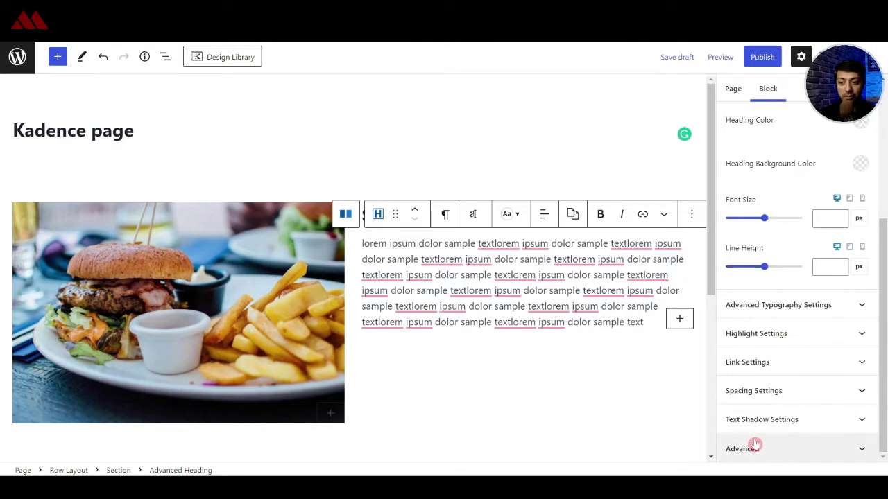
click(527, 375)
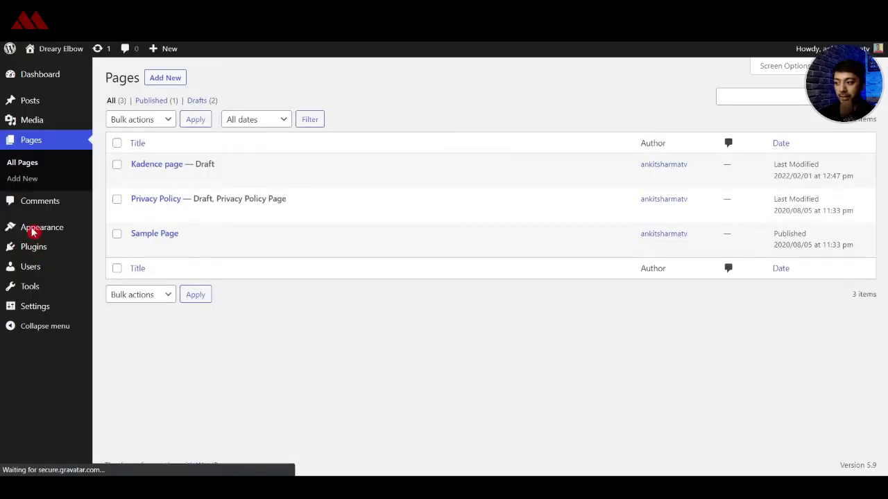
- Open the Kadence theme's General › Colors panel in the Customizer
mouse_move(33, 234)
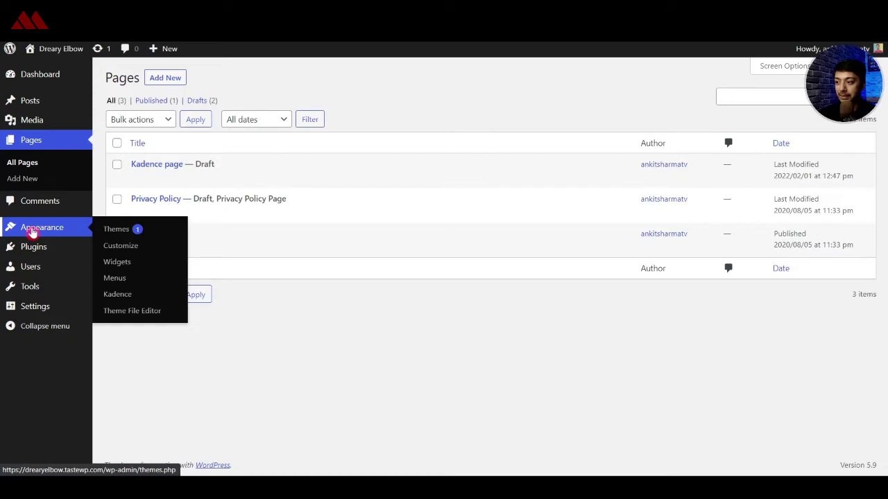
click(127, 248)
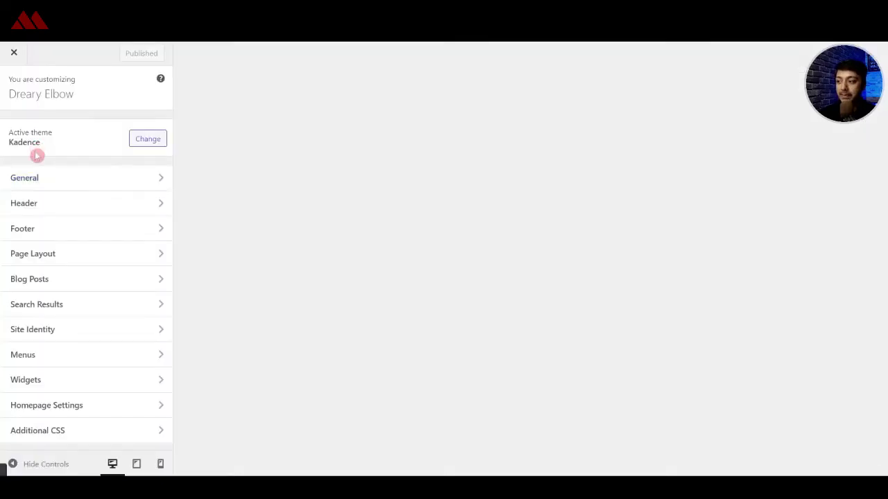
click(35, 181)
click(34, 181)
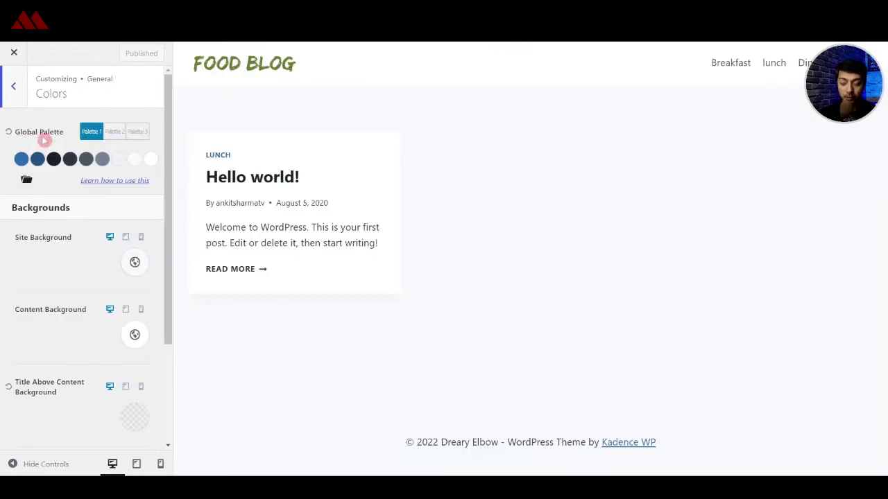
- Load the orange-and-red preset colour set into Global Palette 2
click(91, 131)
click(114, 131)
click(137, 131)
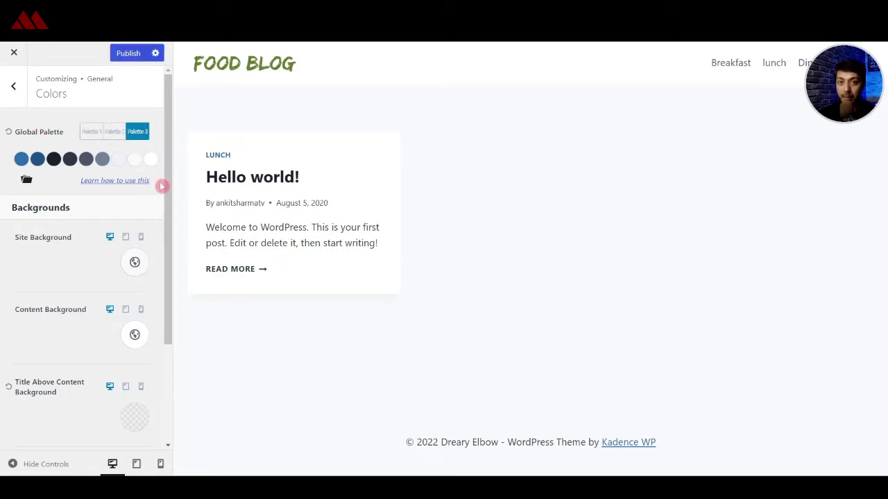
click(105, 132)
click(112, 133)
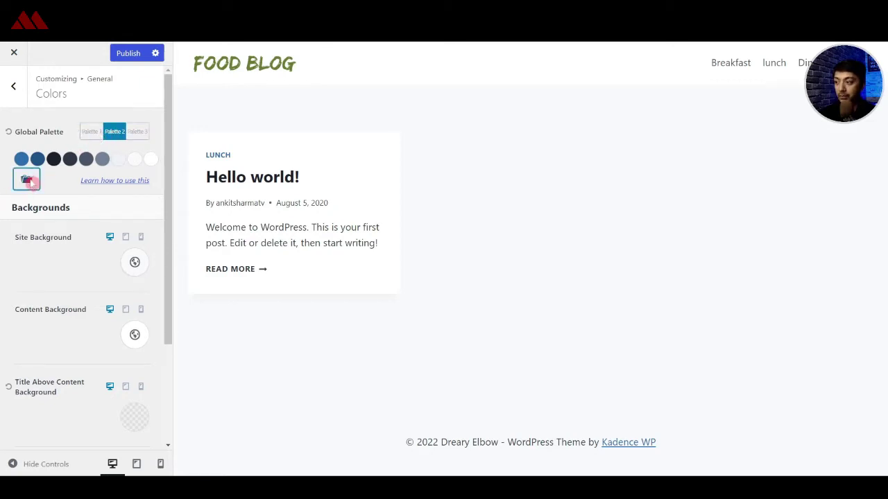
click(28, 180)
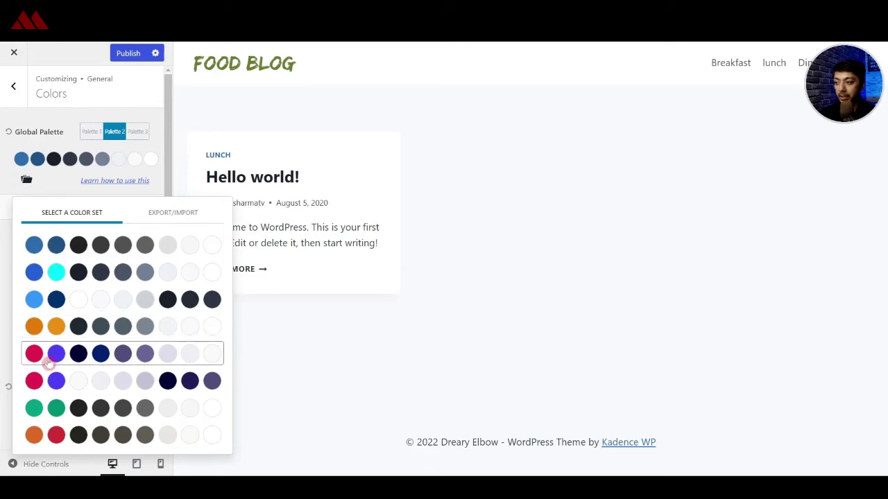
click(33, 435)
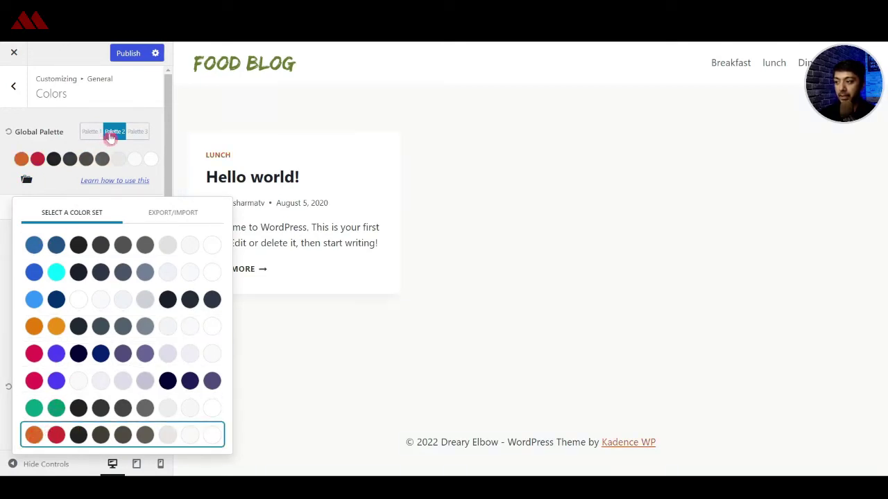
- Load the green preset colour set into Palette 3 and publish the changes
click(141, 136)
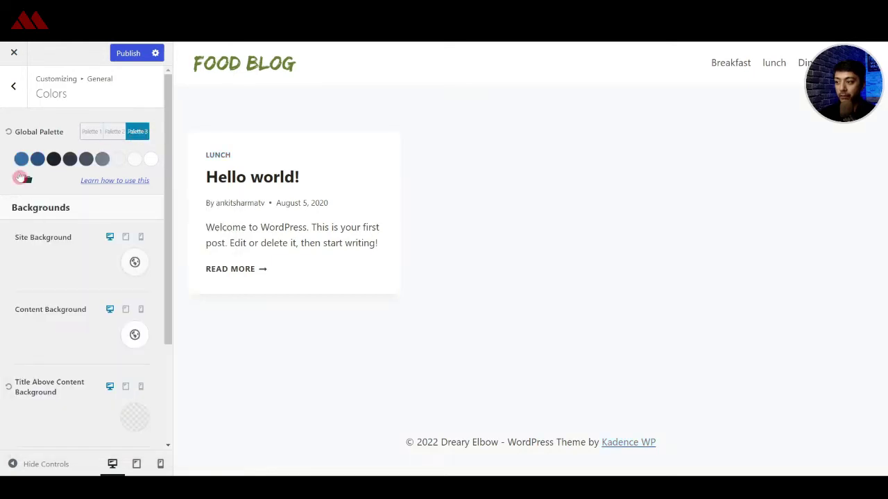
click(26, 181)
click(100, 406)
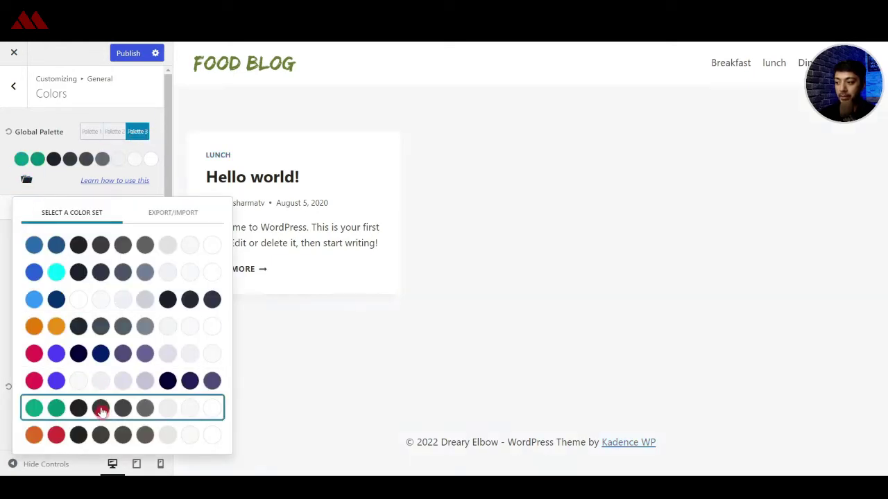
click(130, 53)
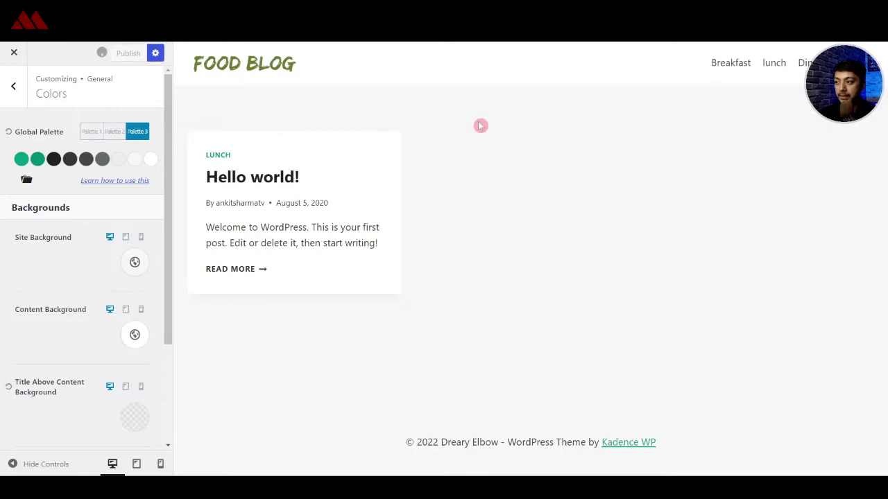
- Compare the three palettes and make Palette 2 the active global palette
click(91, 133)
click(111, 136)
click(137, 133)
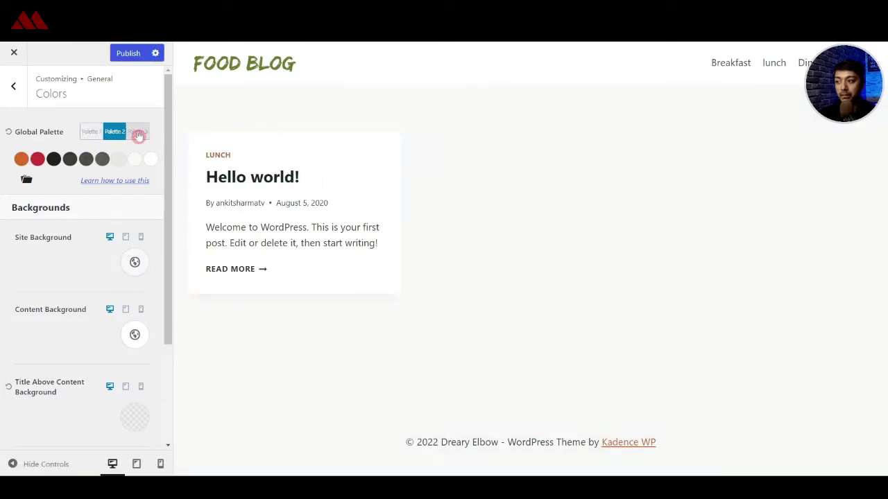
click(116, 136)
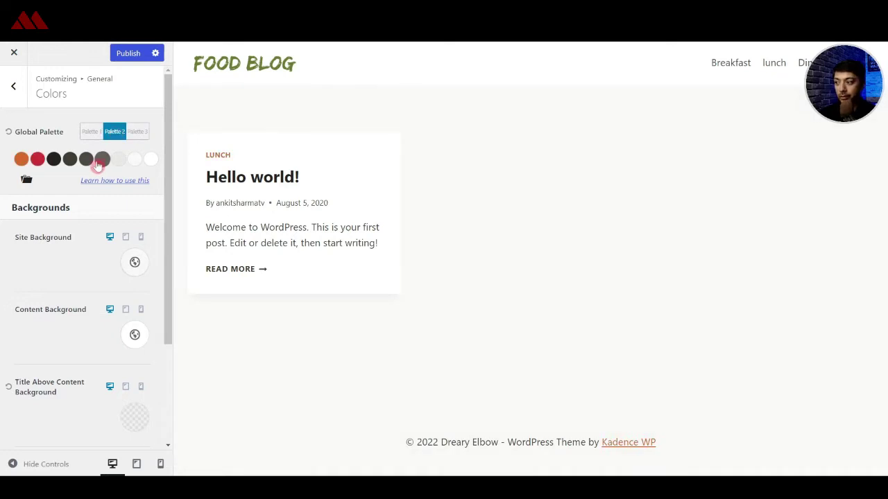
- Publish the Palette 2 choice, save the Kadence page as a draft, and select the Sample heading block
click(126, 55)
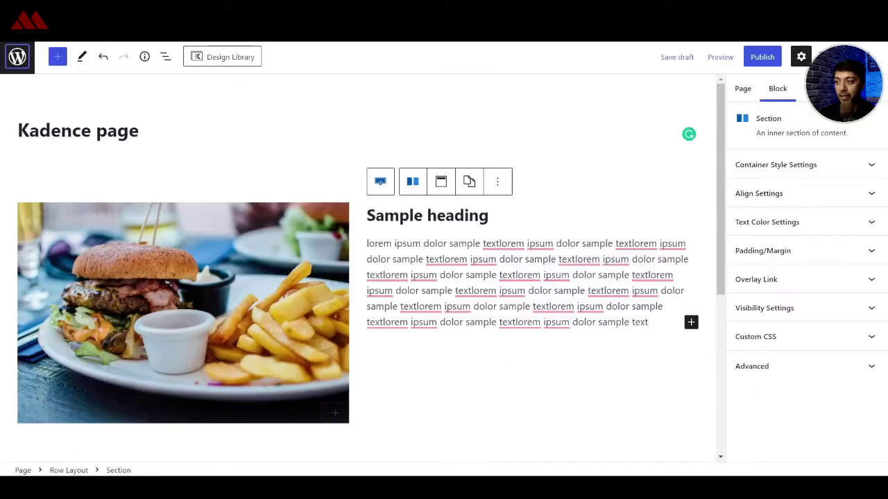
click(676, 57)
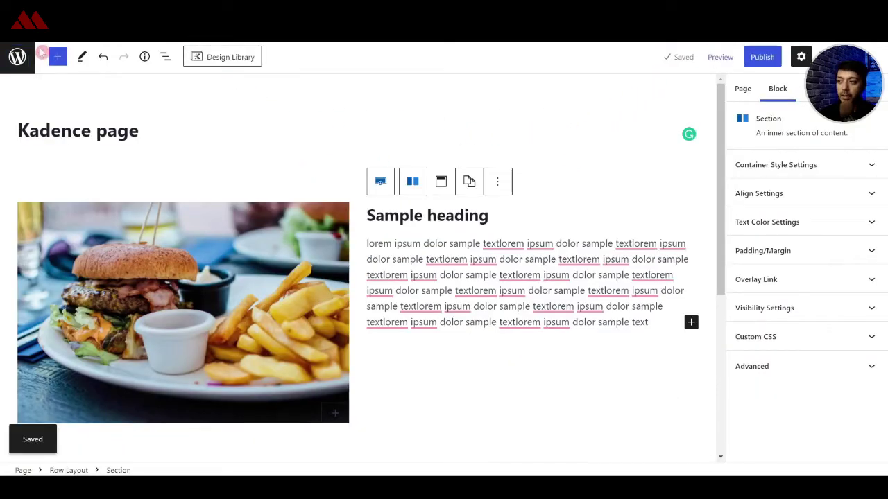
click(398, 135)
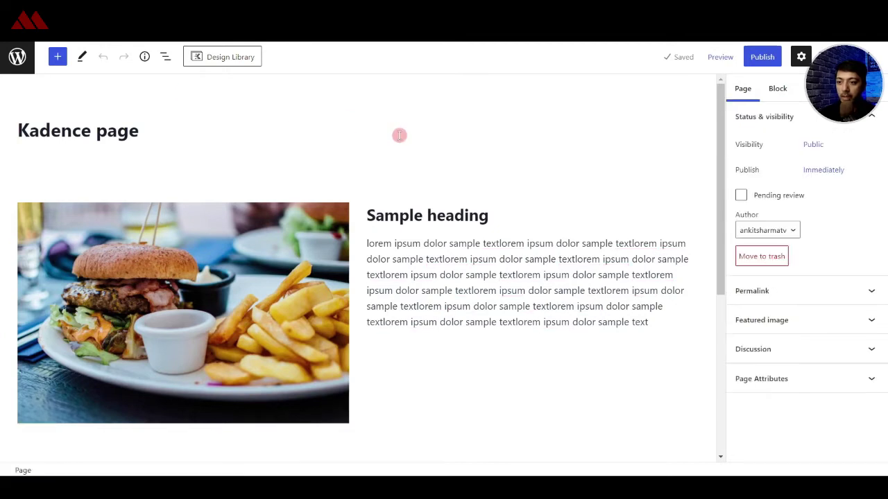
click(434, 214)
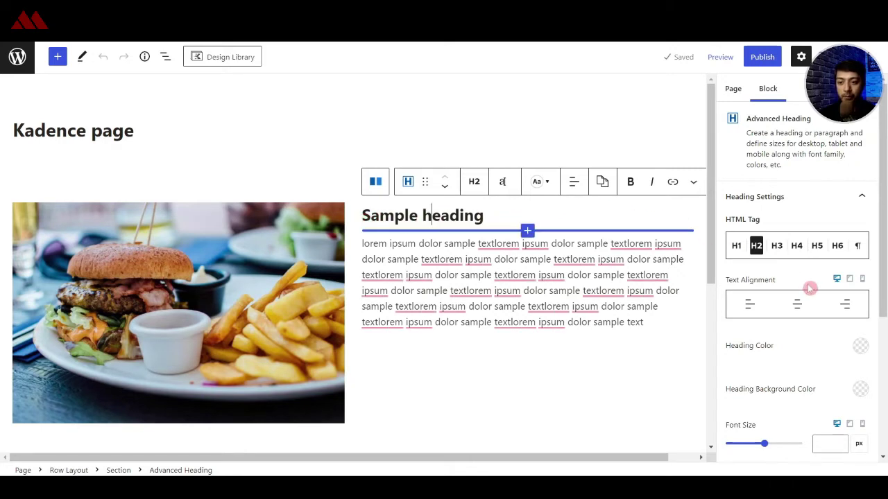
- Open the Heading Color picker for the Sample heading and close it without choosing
scroll(809, 287, down, 1)
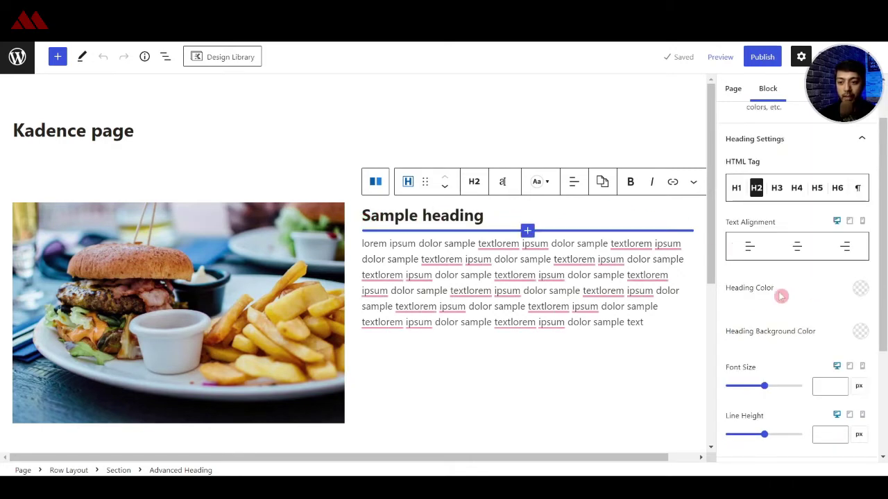
click(859, 289)
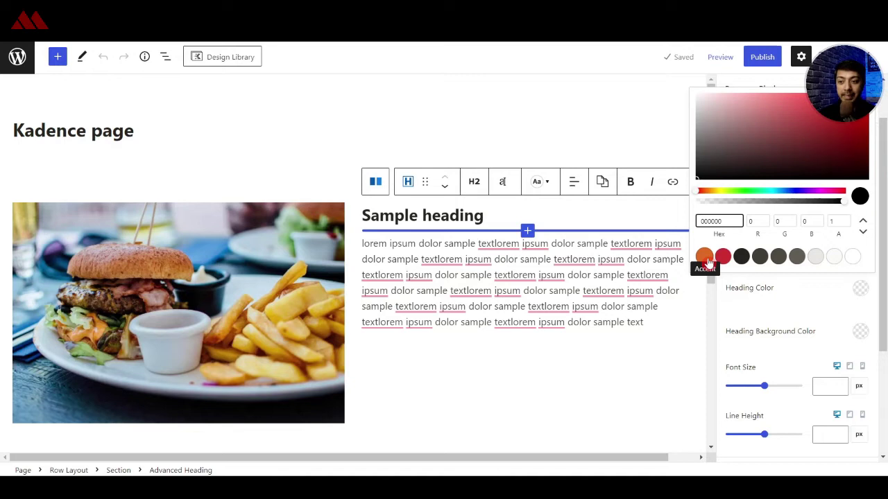
click(754, 321)
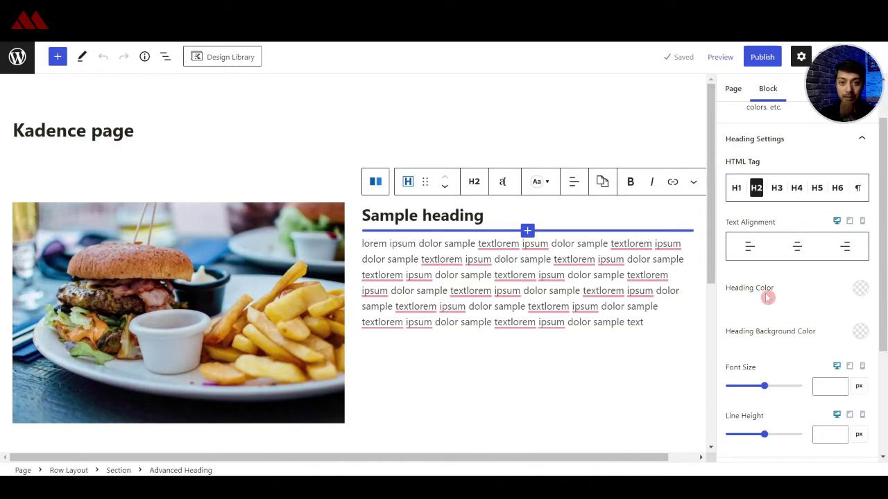
- Try dark red, then dark green, and set the heading colour to bright green 34A020
click(860, 289)
mouse_move(755, 131)
mouse_down()
mouse_move(795, 144)
mouse_move(742, 153)
mouse_up()
click(745, 193)
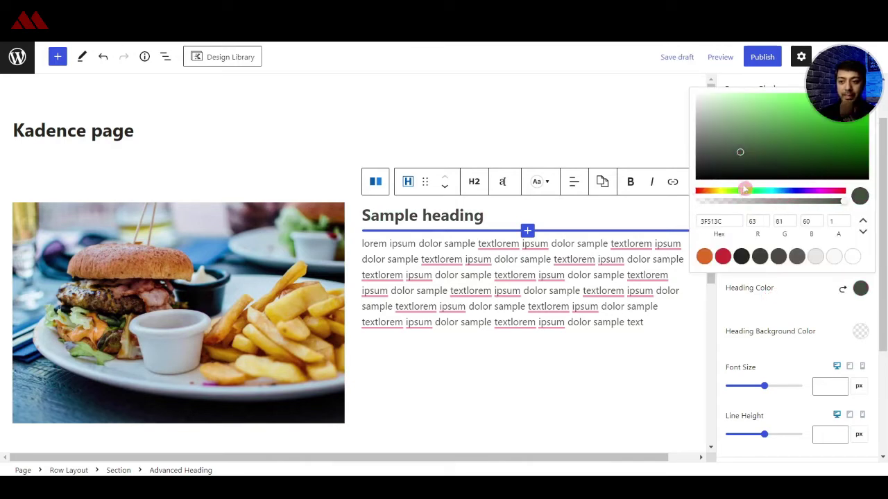
click(834, 126)
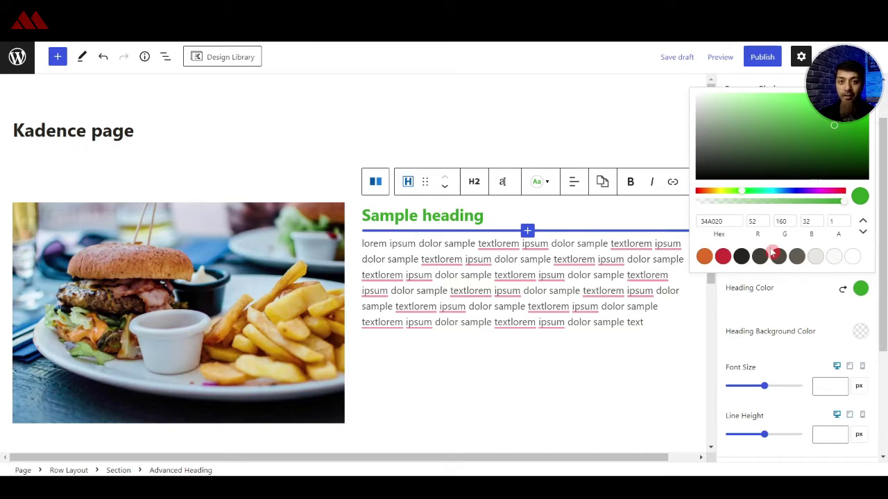
click(326, 179)
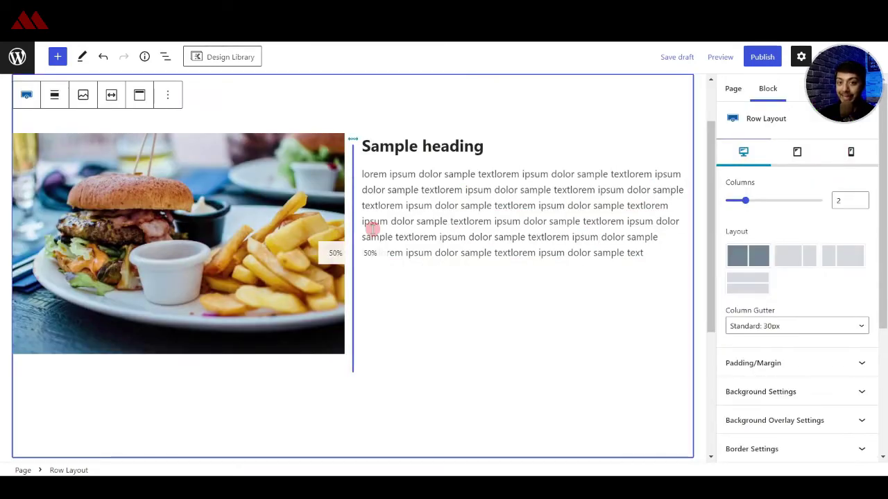
- Open the Kadence Design Library and scroll through its Sections layouts
click(226, 61)
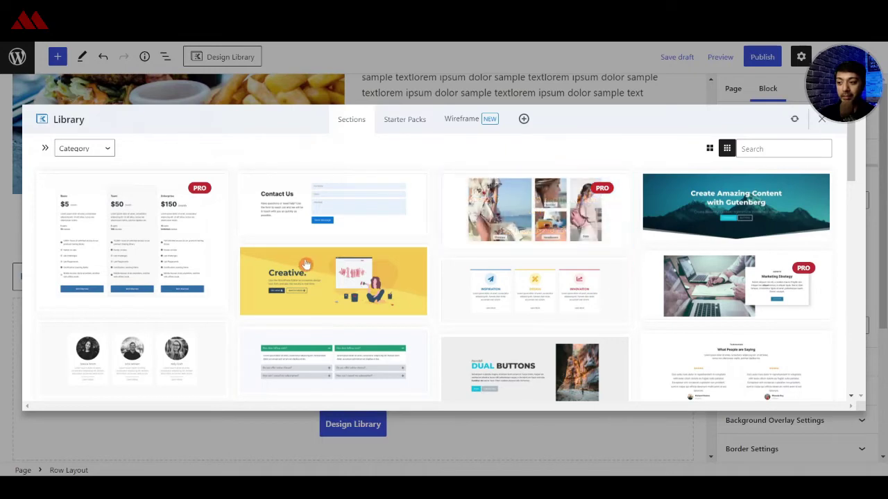
scroll(305, 264, down, 3)
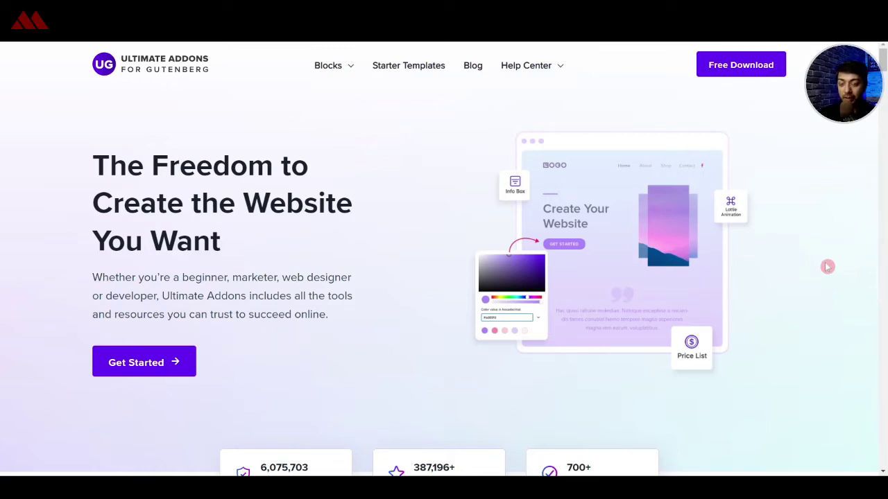
- View the Ultimate Addons for Gutenberg homepage, 'The Freedom to Create the Website You Want'
mouse_move(342, 69)
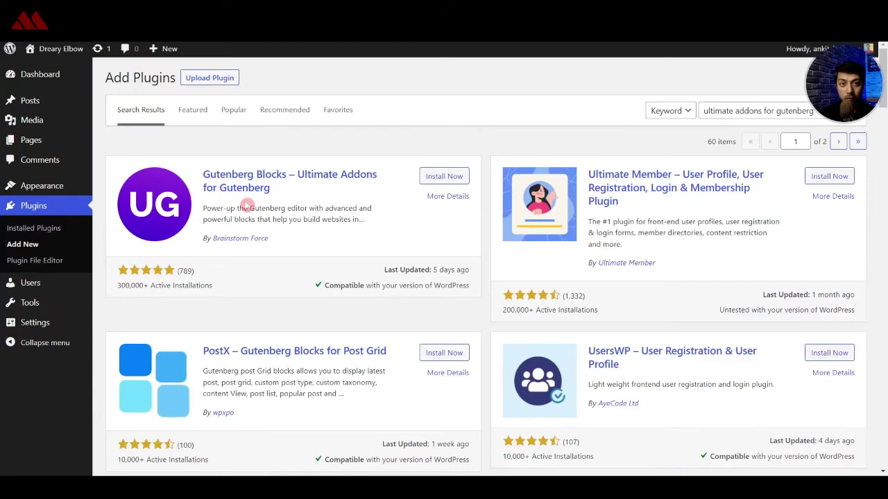
- Install Gutenberg Blocks – Ultimate Addons for Gutenberg and scroll through its UAG Blocks list
click(430, 177)
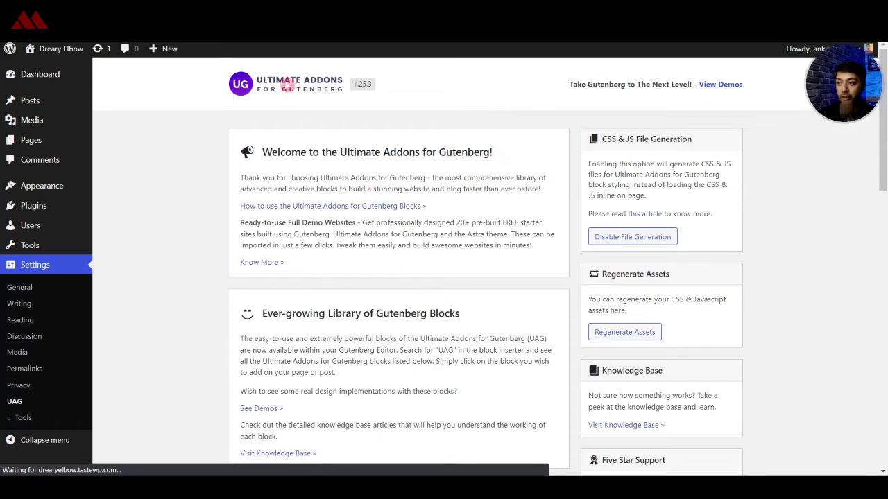
scroll(486, 159, down, 2)
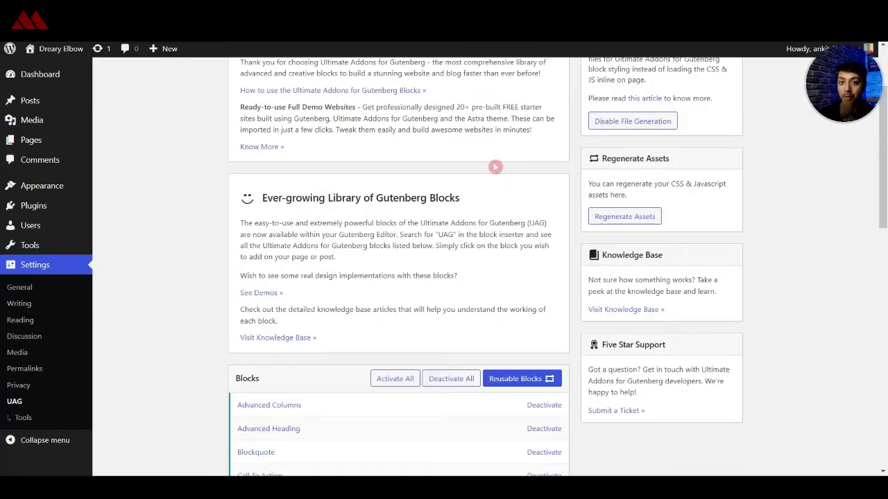
scroll(485, 201, up, 2)
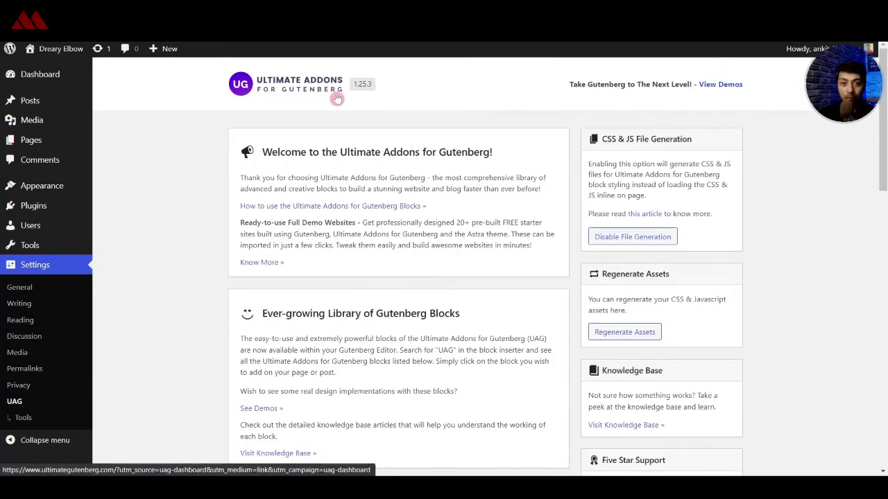
scroll(358, 179, down, 7)
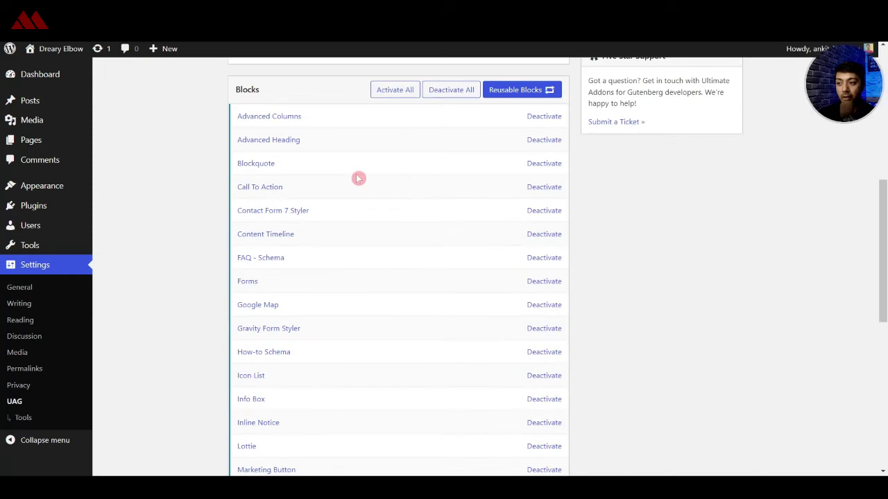
scroll(358, 179, down, 7)
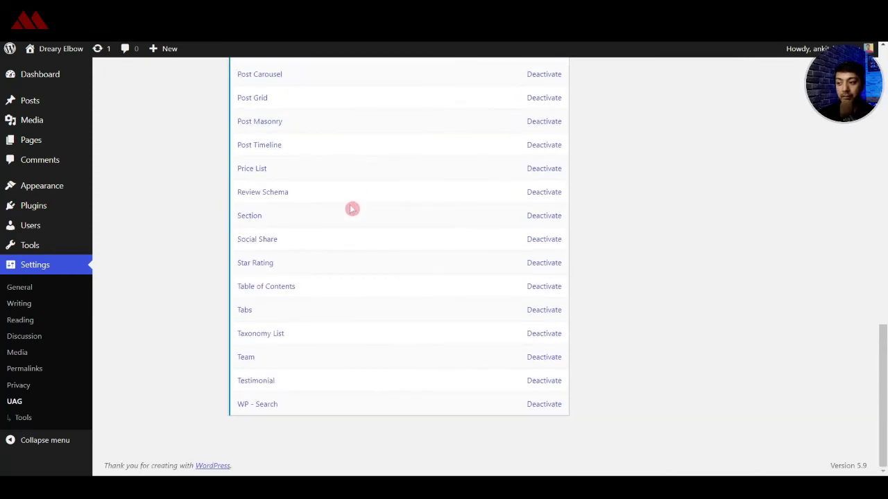
scroll(386, 224, up, 8)
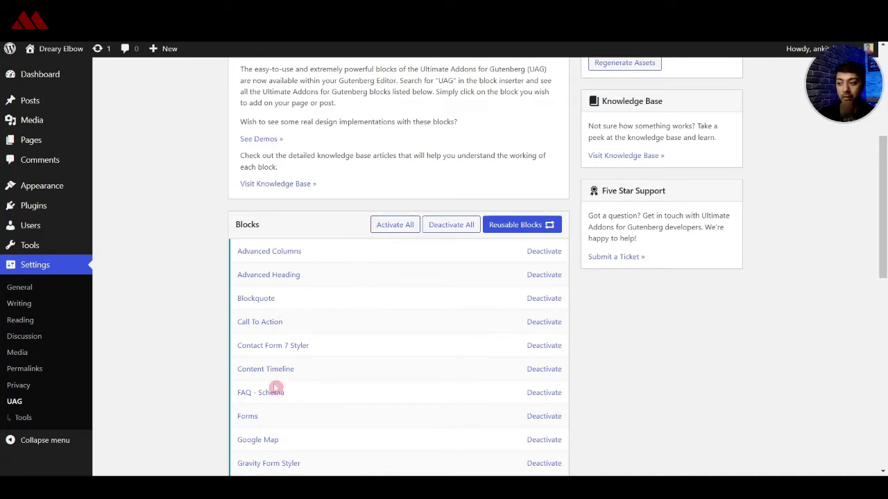
- Deactivate all UAG blocks, then reactivate only Google Map and Post Grid
click(433, 225)
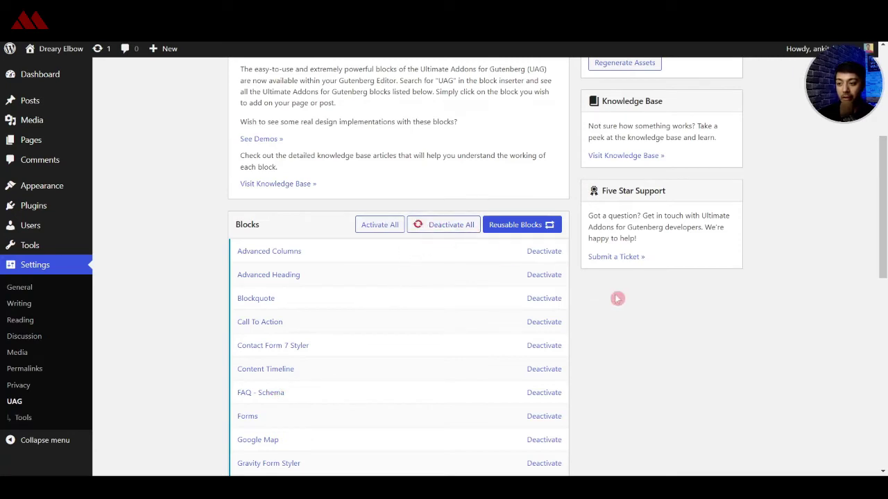
scroll(619, 301, down, 2)
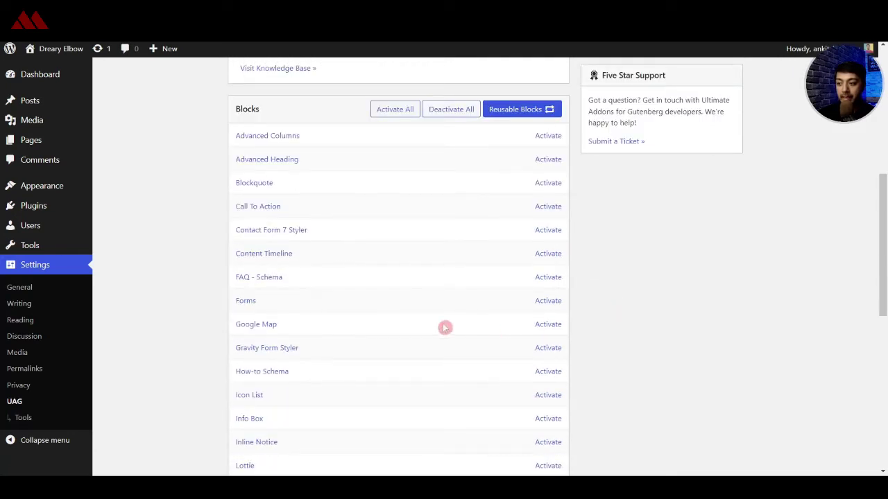
click(541, 326)
scroll(485, 330, down, 4)
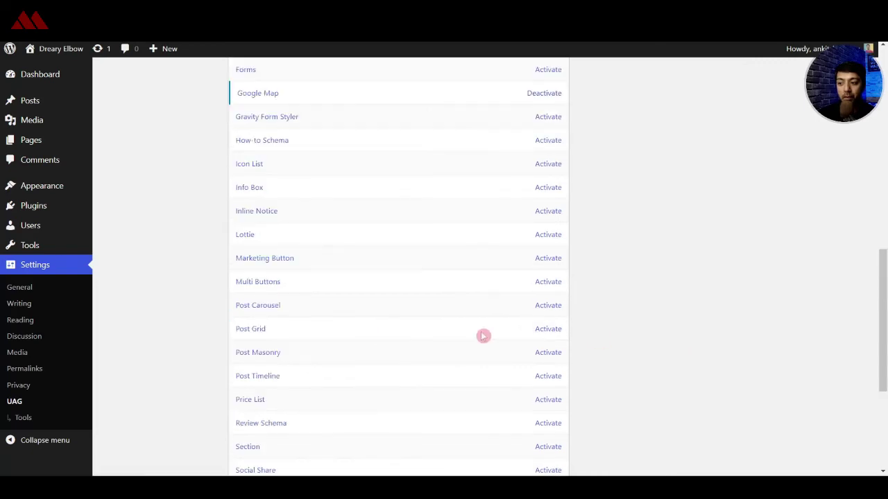
click(541, 330)
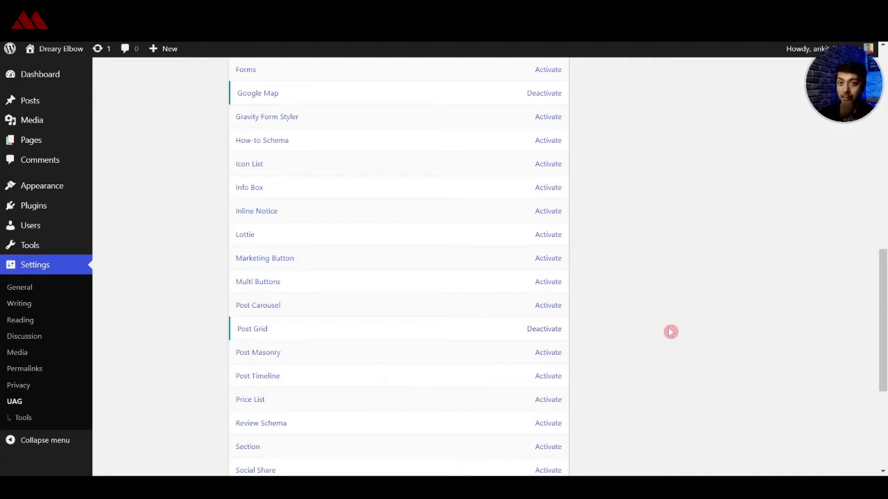
scroll(670, 331, up, 6)
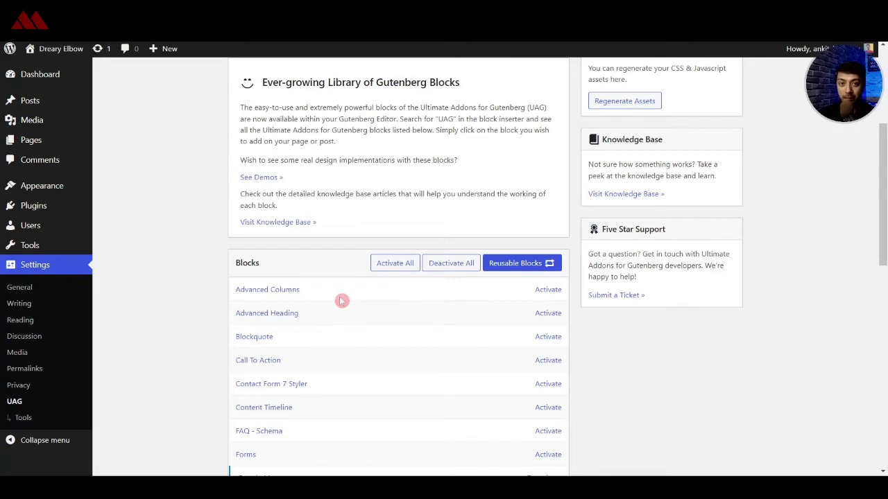
- Create a new page titled 'Astra page' and save it as a draft
mouse_move(16, 142)
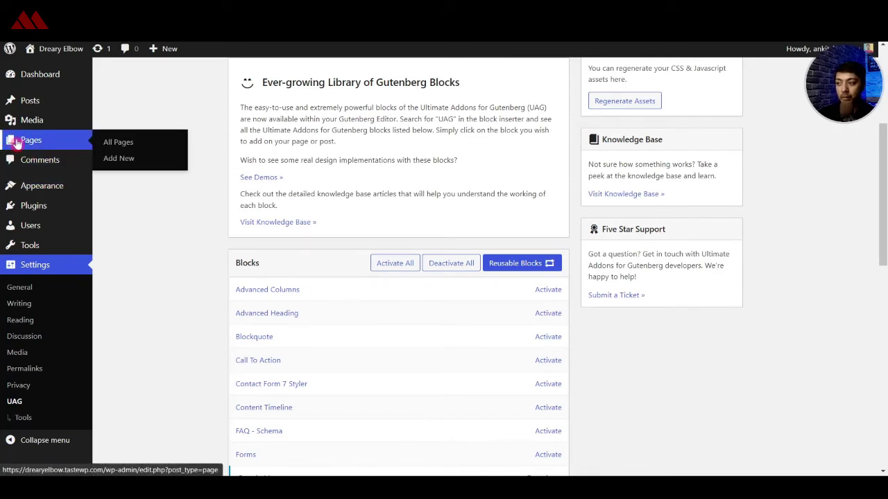
click(110, 161)
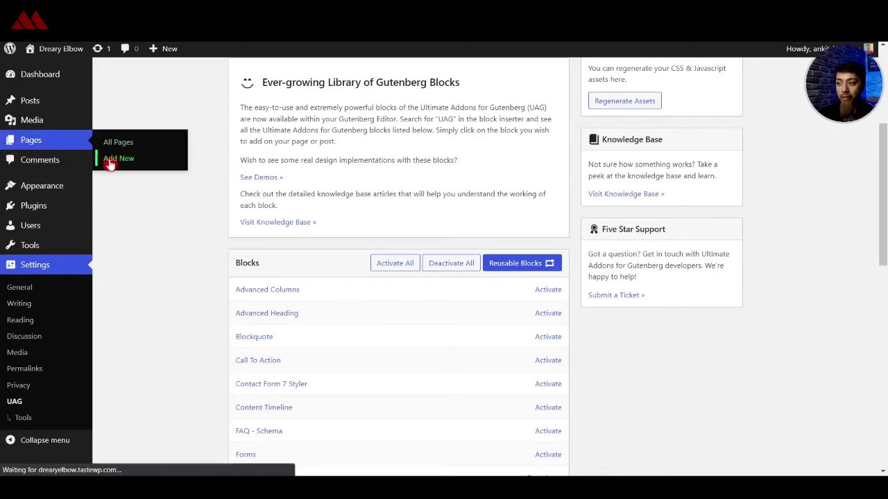
text(Astra page)
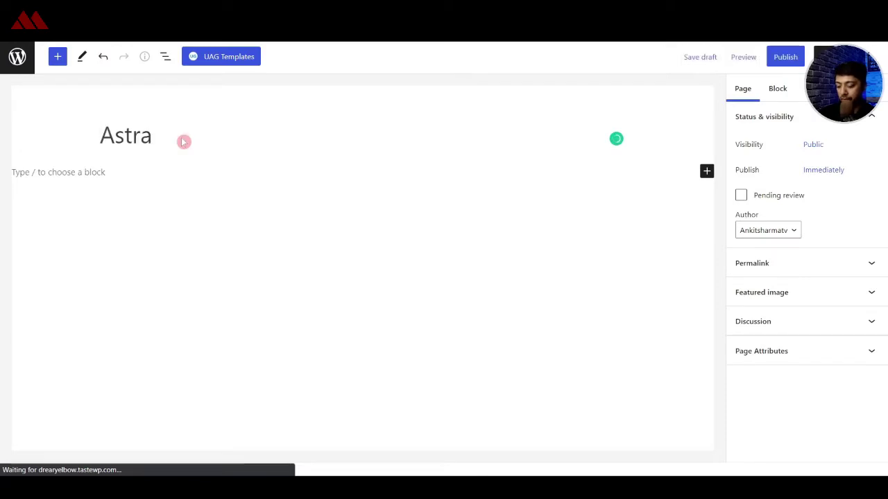
click(700, 57)
- Browse the block inserter's list of available blocks, then select the empty paragraph
click(210, 168)
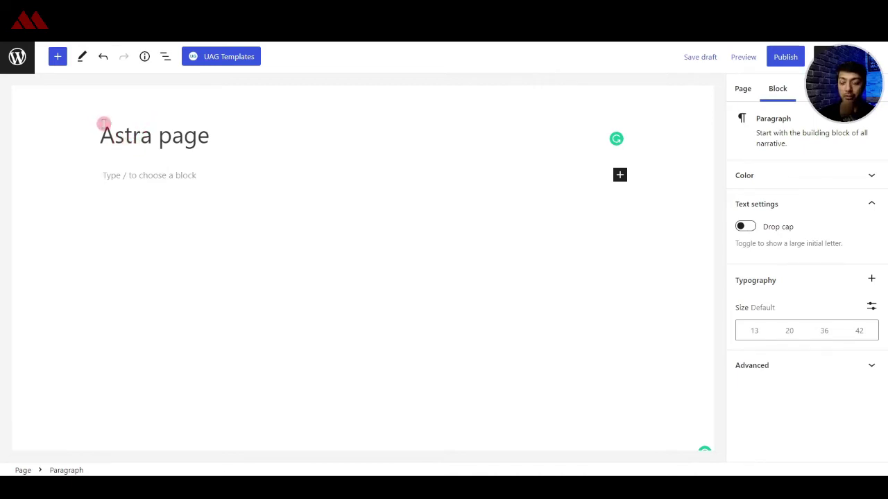
click(58, 59)
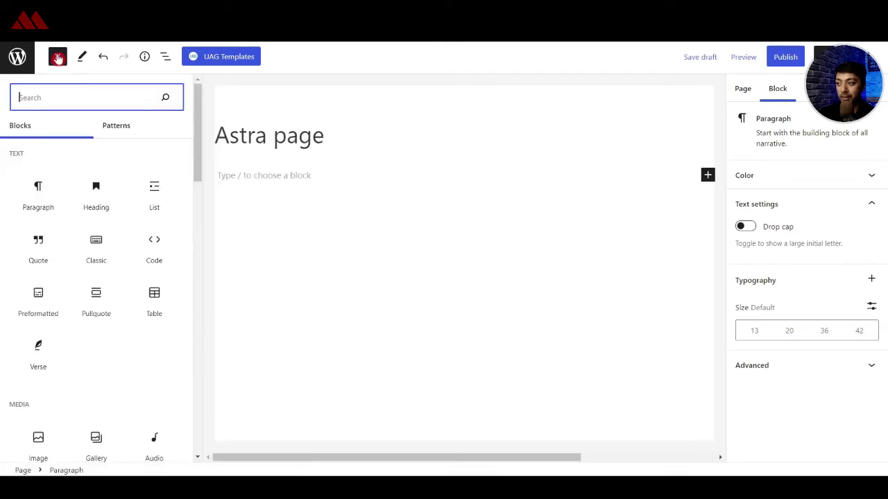
scroll(72, 162, down, 3)
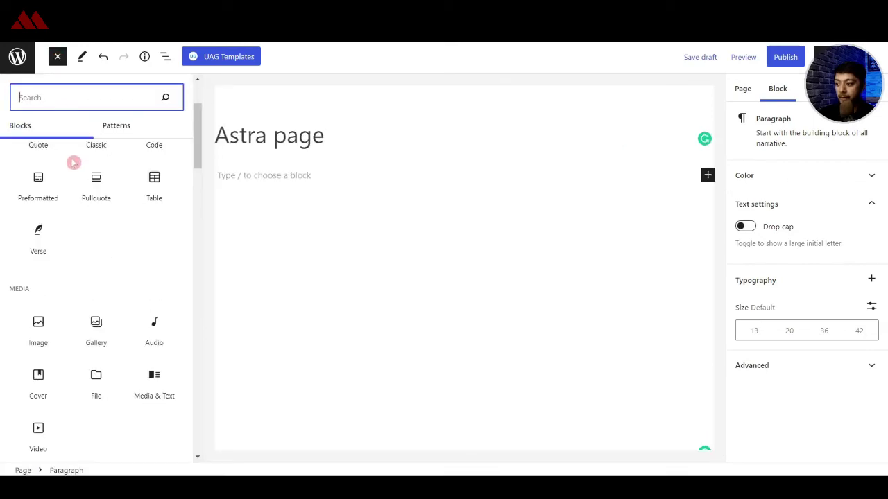
scroll(73, 167, down, 5)
scroll(101, 253, down, 15)
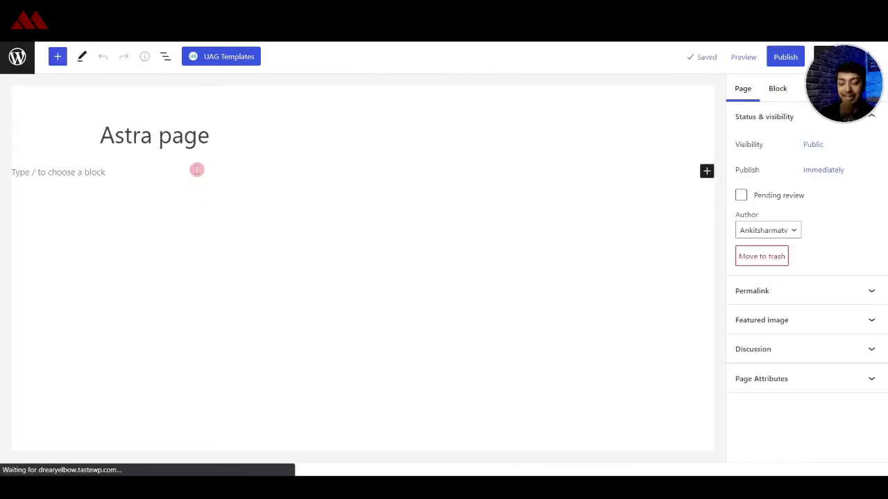
click(197, 170)
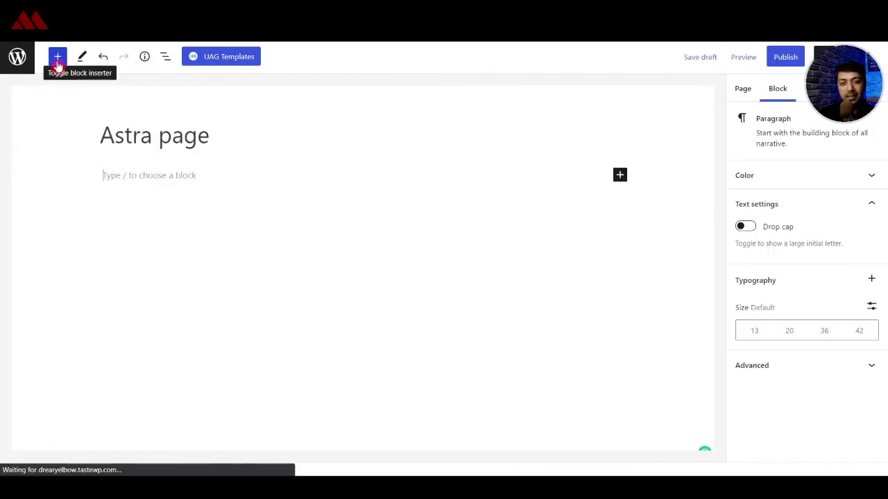
- Browse the Ultimate Addons blocks in the inserter, then type /row in the empty paragraph
click(57, 59)
scroll(76, 256, down, 10)
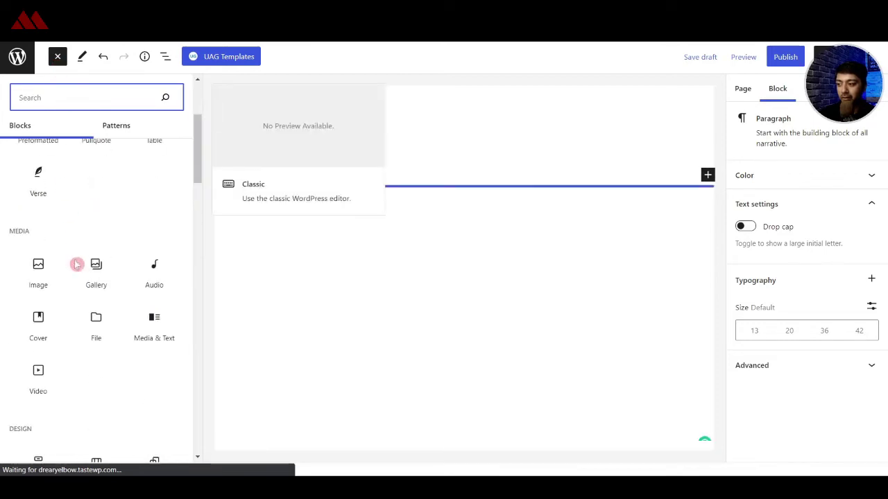
scroll(78, 262, down, 15)
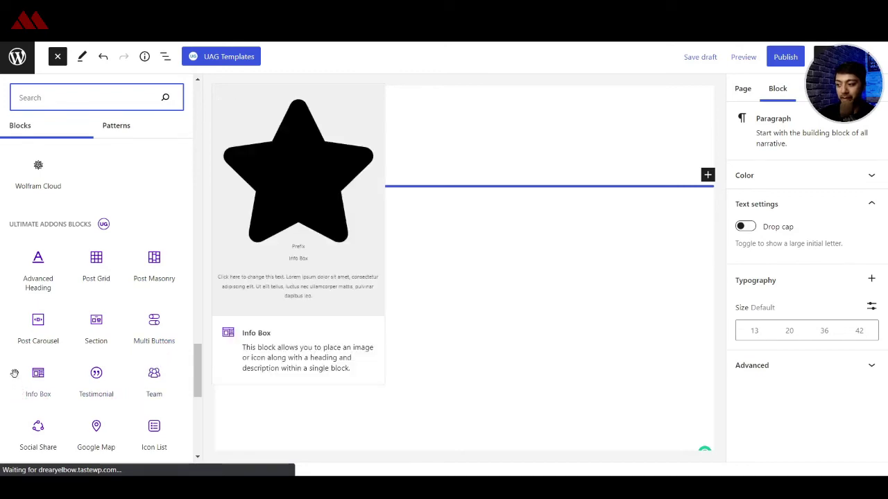
click(231, 176)
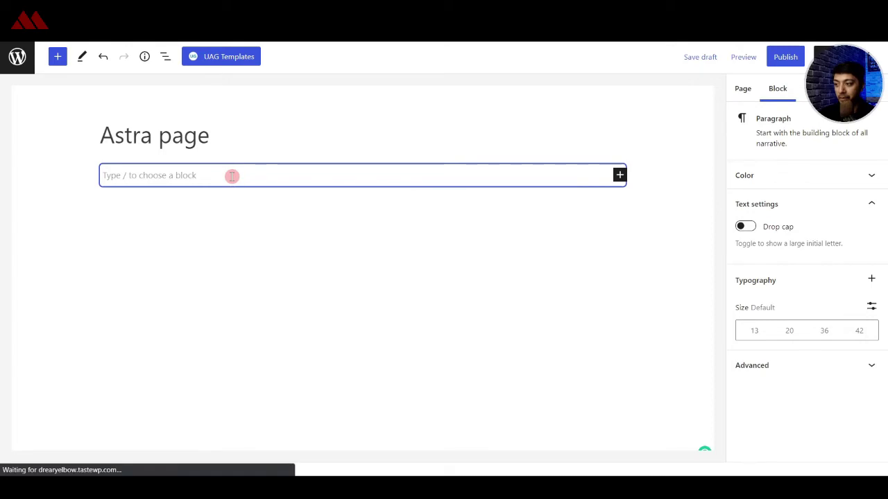
text(/row)
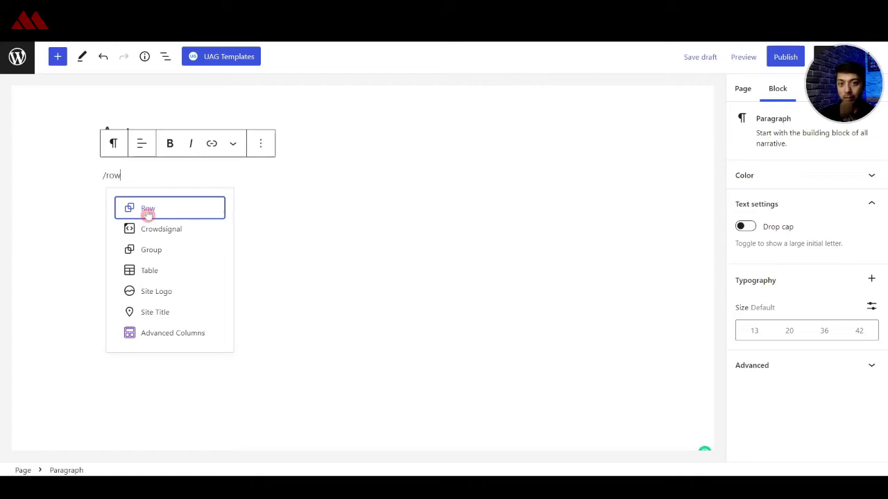
- Insert a two-column Advanced Columns block and expand its Shape Dividers and Border settings
click(146, 341)
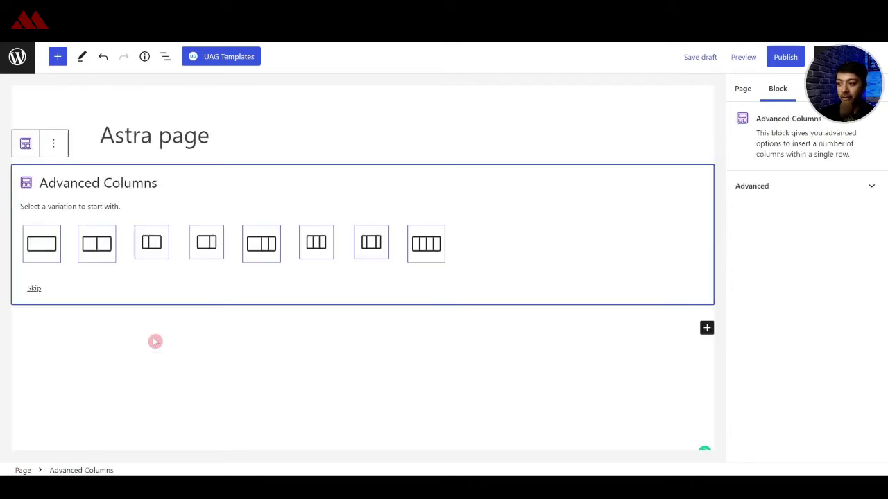
click(94, 246)
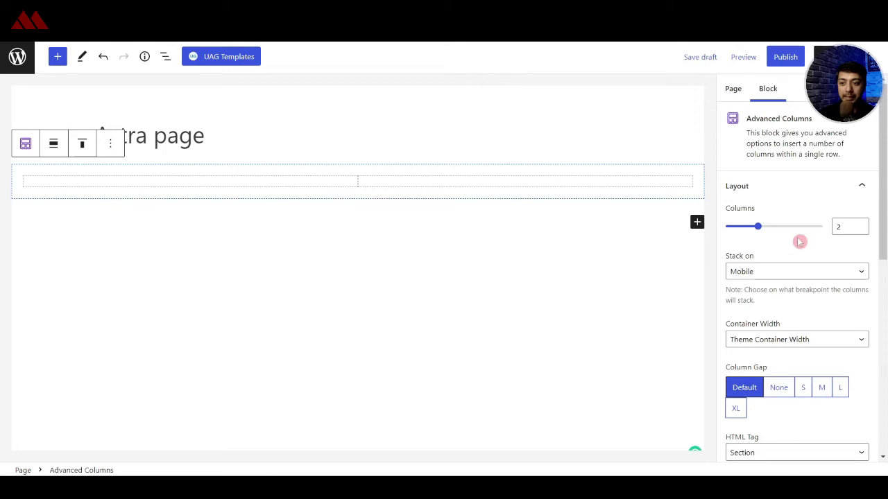
scroll(800, 240, down, 3)
scroll(800, 241, up, 1)
scroll(799, 242, down, 5)
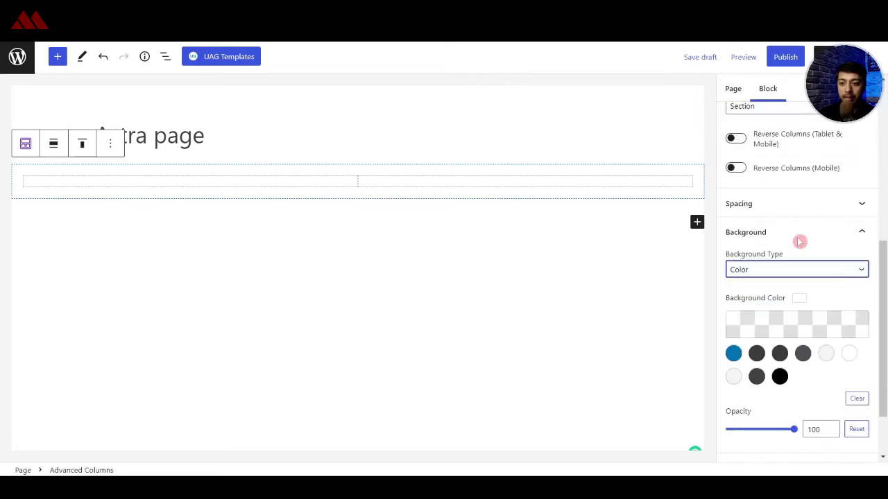
click(769, 393)
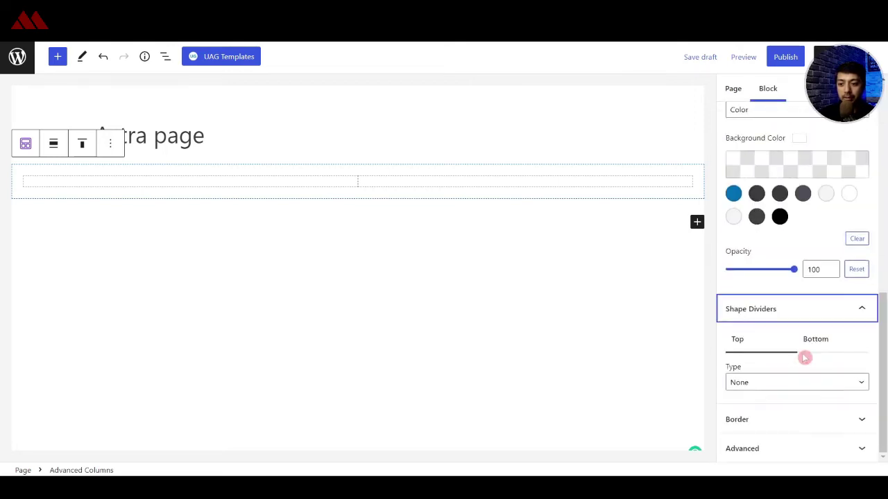
click(797, 419)
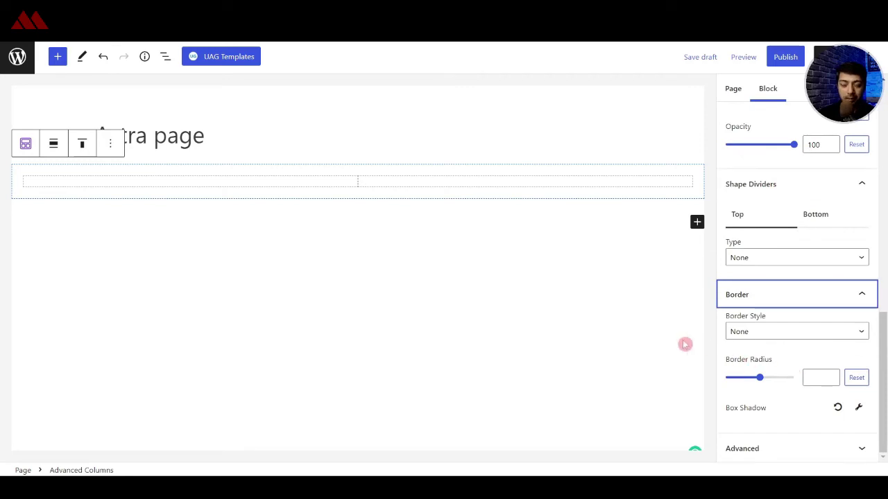
click(224, 186)
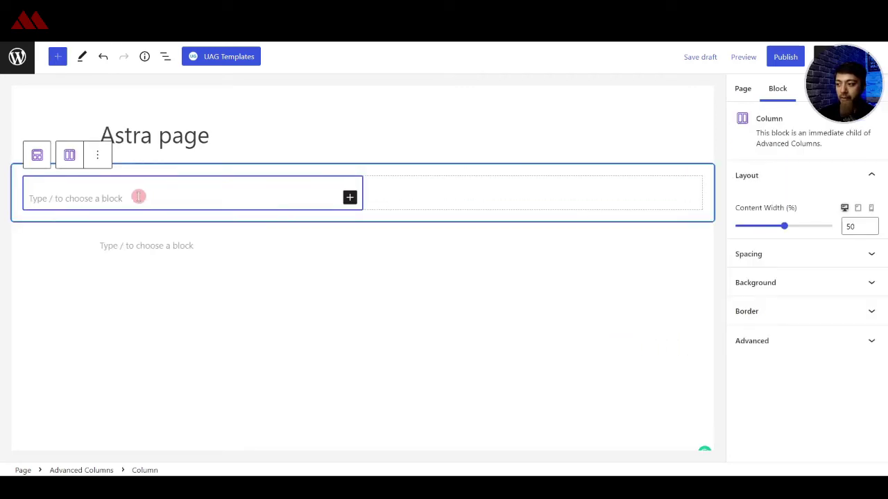
- Insert the burger photo as an image in the left column
click(70, 197)
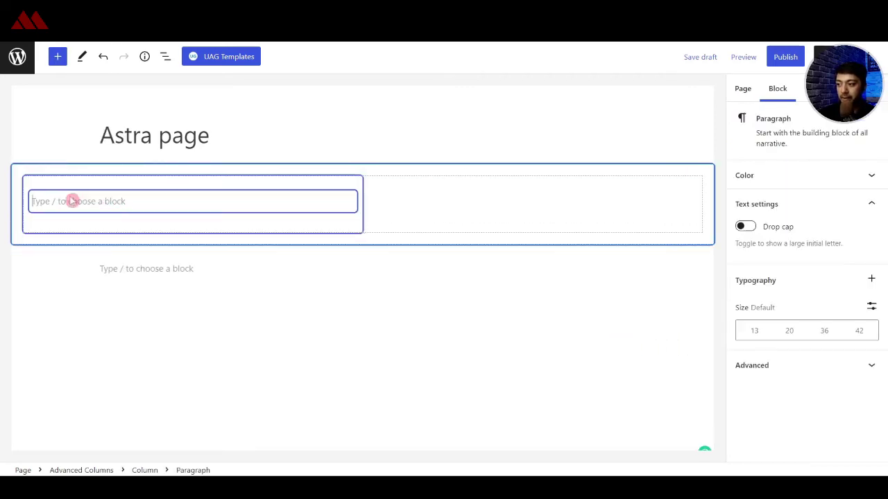
text(/)
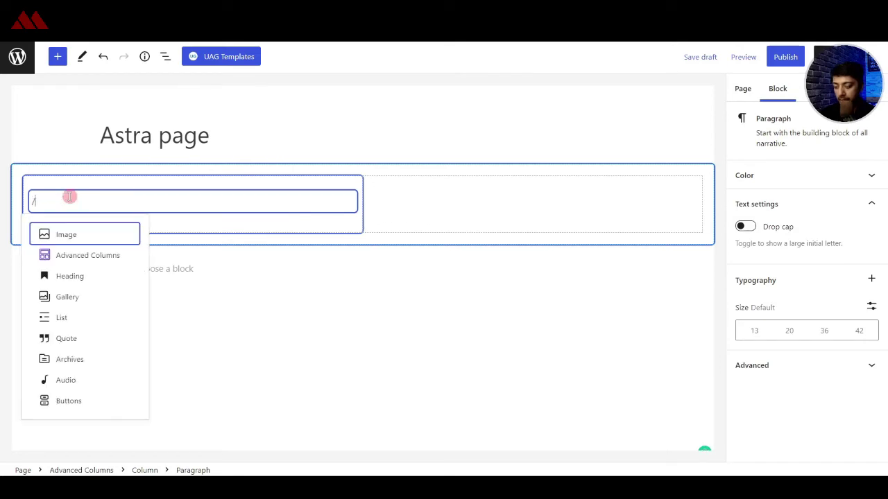
text(im)
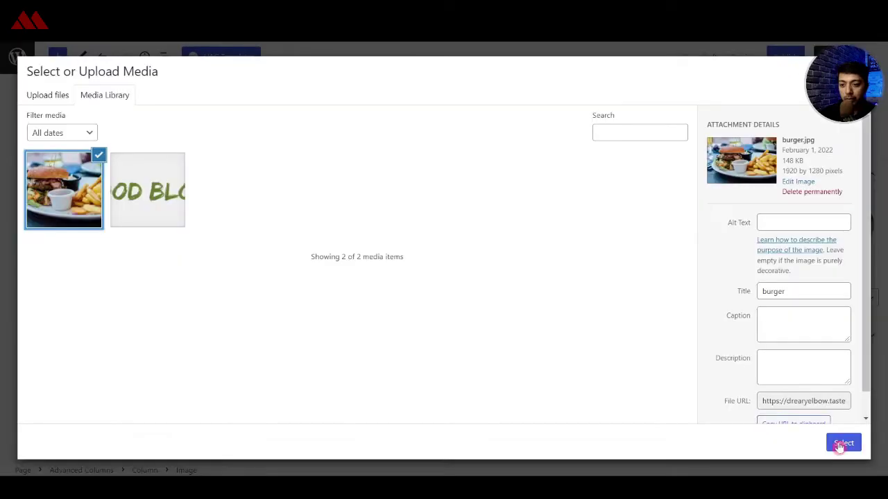
click(840, 442)
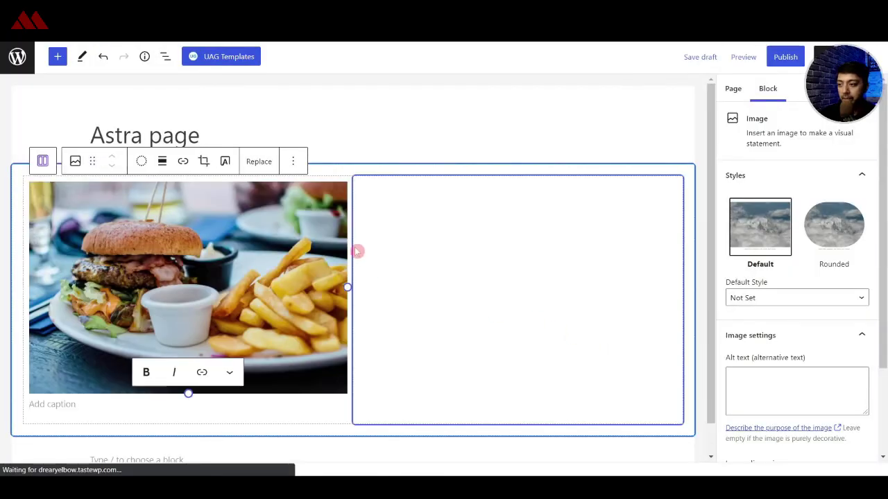
- Add an Advanced Heading reading 'Sample heading' in the right column
click(586, 247)
click(421, 201)
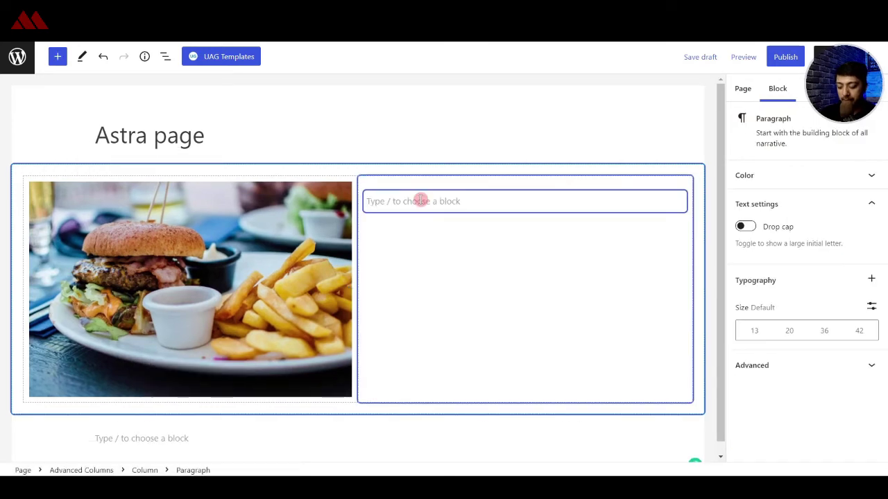
text(/)
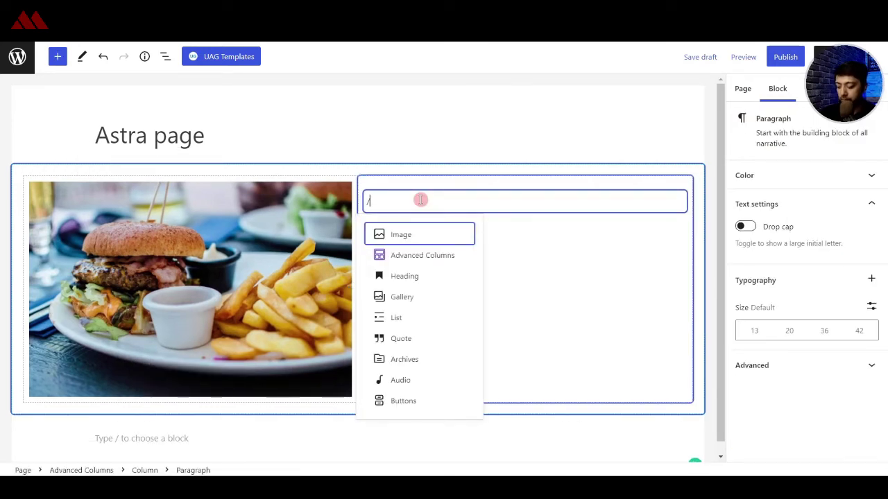
text(head)
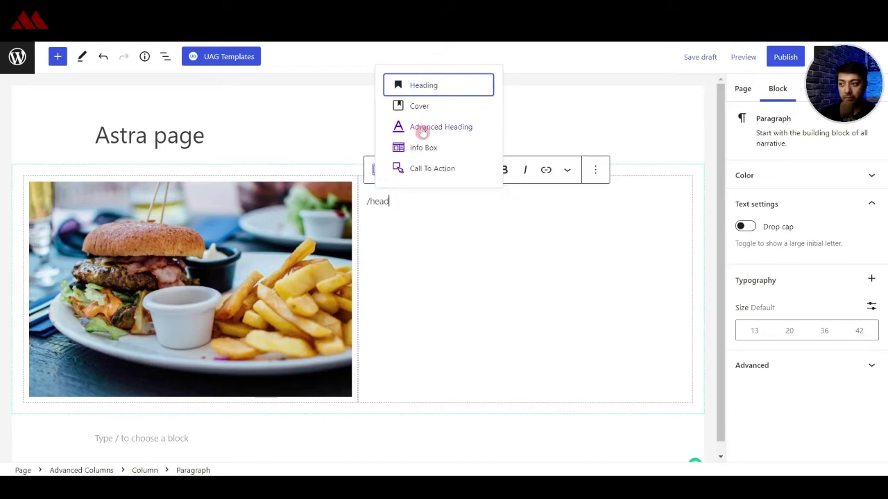
click(422, 129)
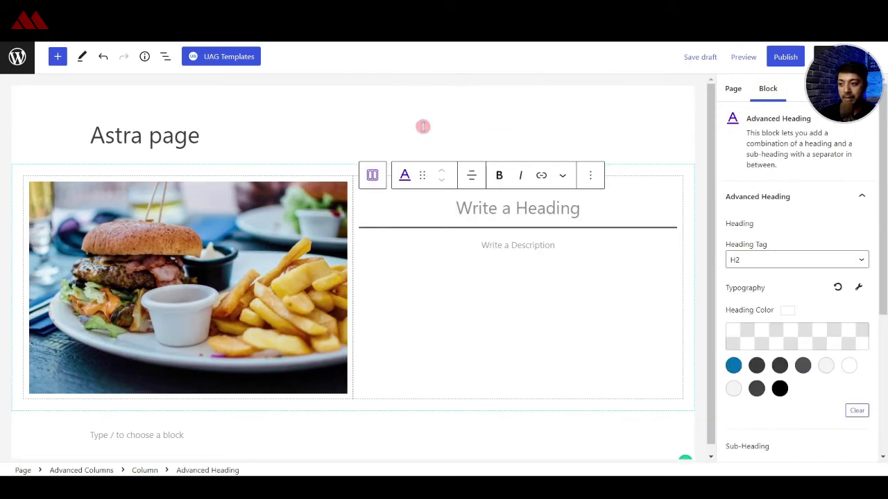
text(Sample heading)
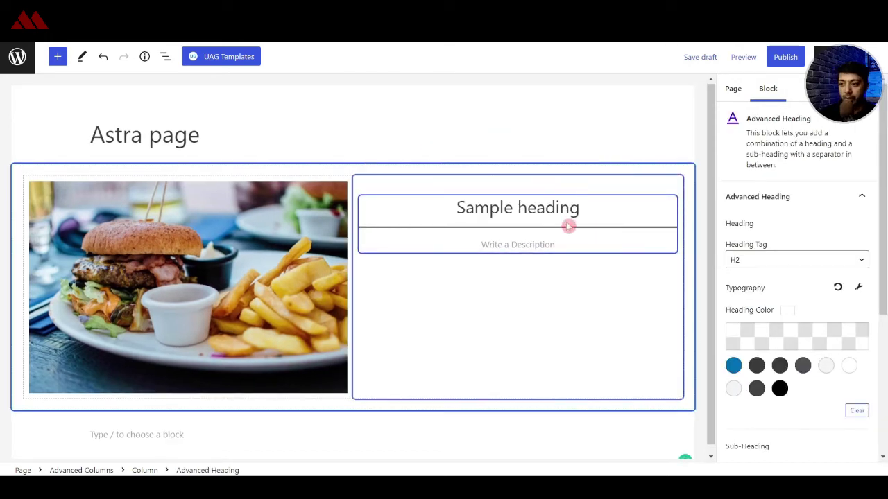
- Left-align the Sample heading and colour it blue
click(477, 179)
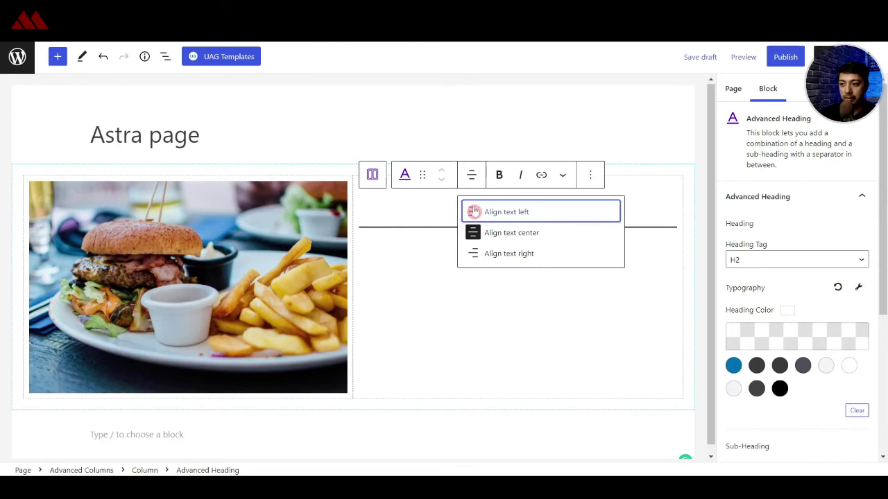
click(472, 210)
scroll(809, 310, down, 3)
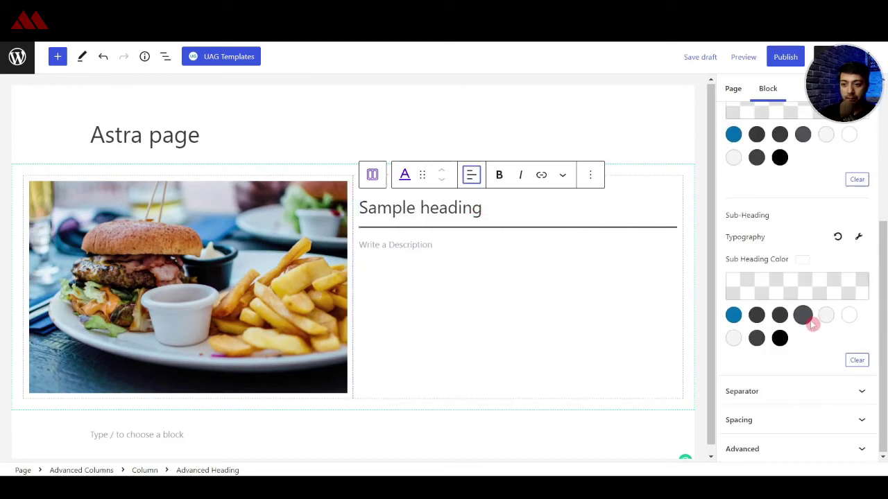
scroll(791, 199, up, 2)
click(733, 249)
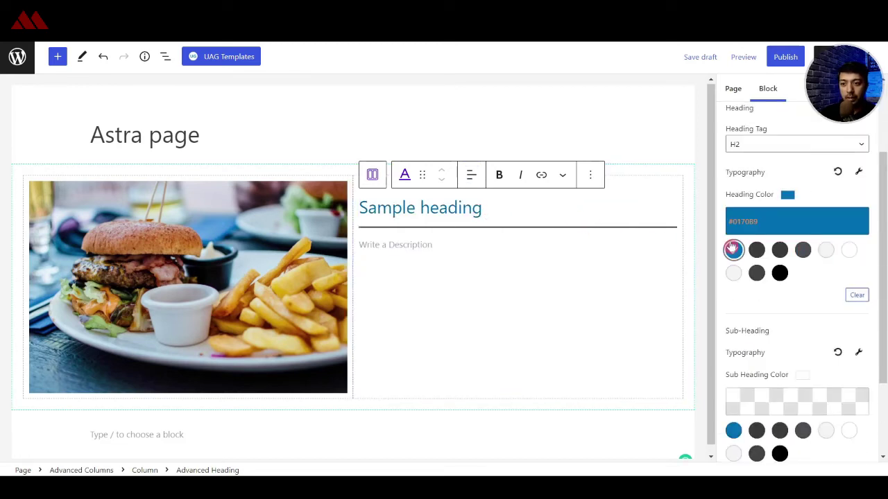
click(421, 231)
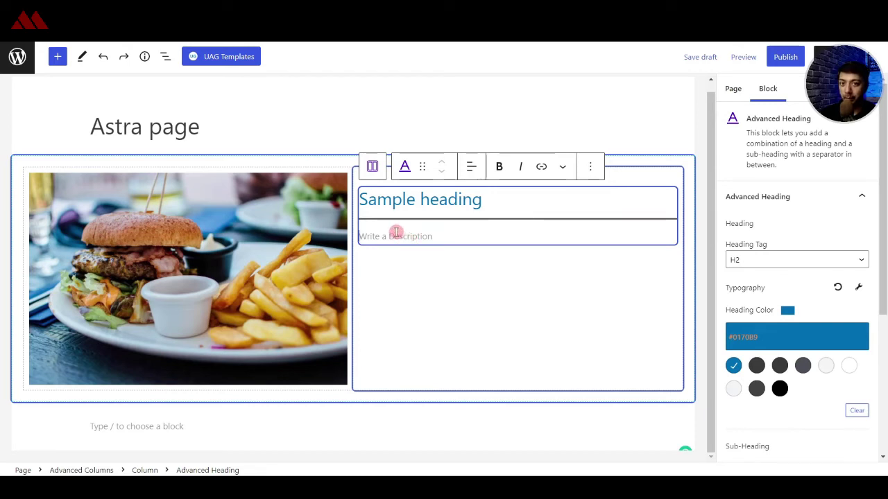
- Paste lorem ipsum text into the heading's description
click(396, 232)
text(lorem ipsum dolor sample text lorem ipsum dolor sample text lorem ipsum dolor sample text lorem ipsum dolor sample text lorem ipsum dolor sample text lorem ipsum dolor sample text lorem ipsum dolor sample text lorem ipsum dolor sample text)
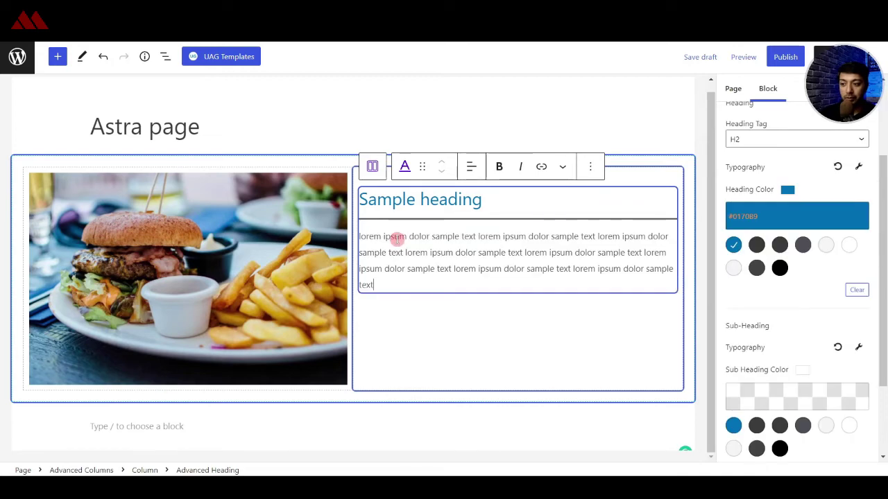
click(432, 251)
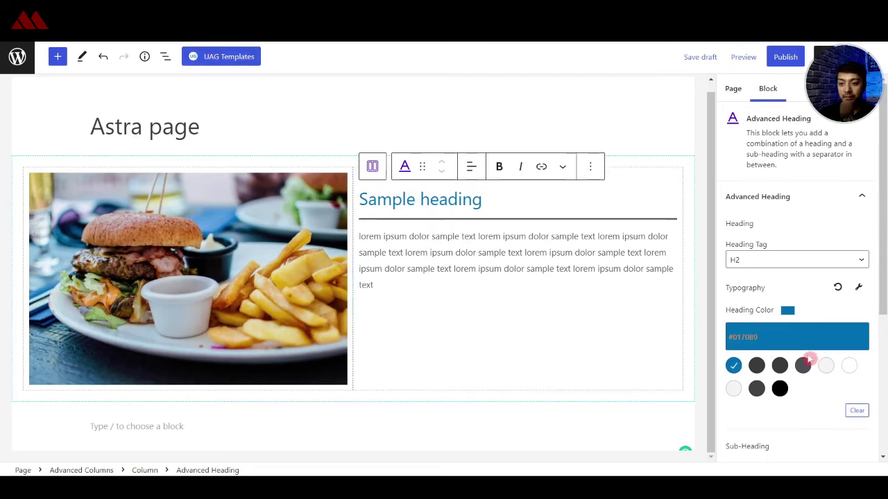
scroll(804, 355, down, 4)
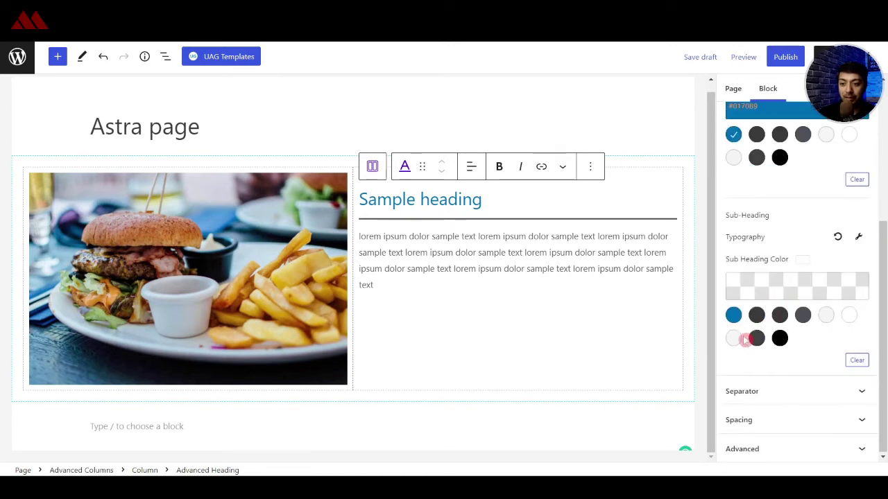
scroll(733, 208, up, 2)
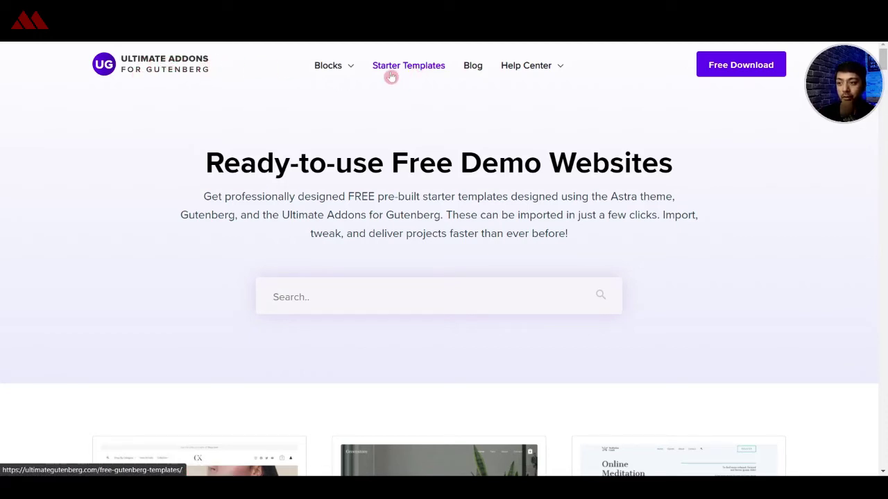
- Scroll through the free starter template demo cards on the UAG site
scroll(729, 165, down, 4)
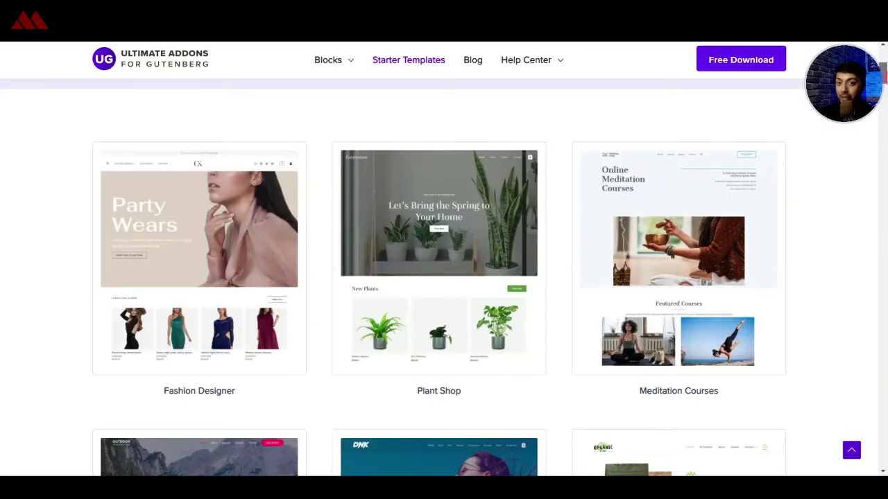
scroll(444, 278, down, 1)
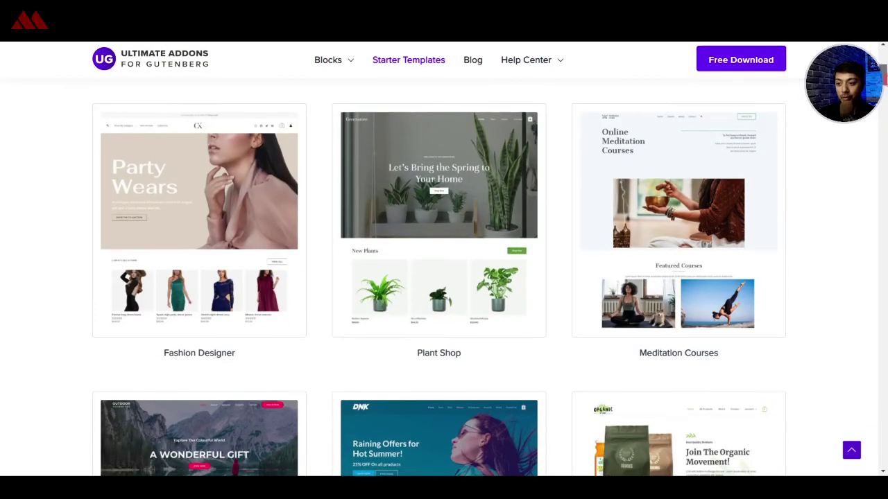
scroll(443, 277, down, 5)
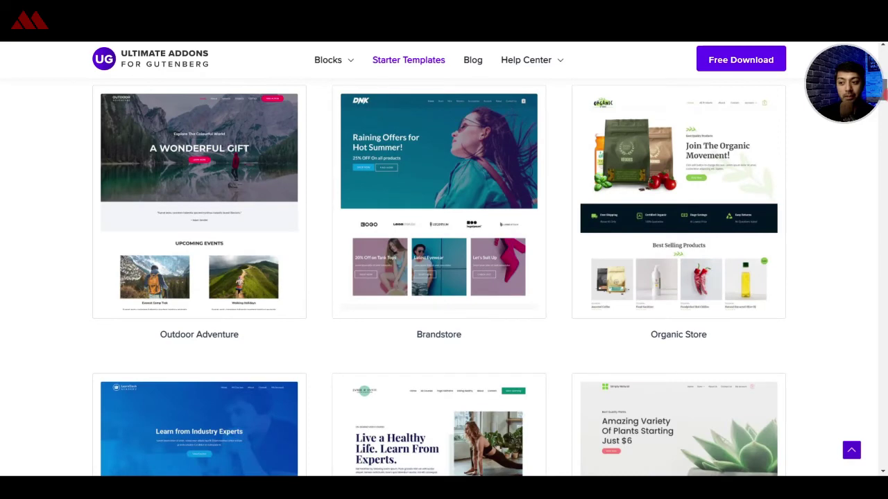
scroll(809, 216, up, 5)
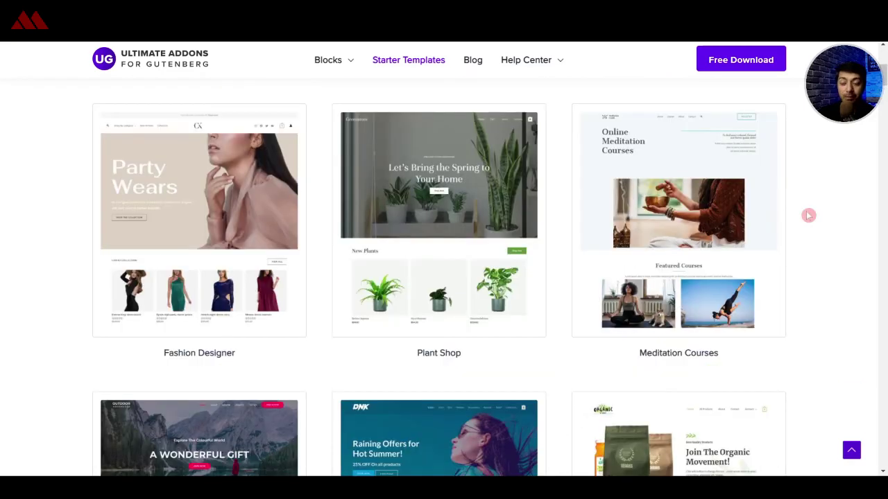
scroll(791, 250, down, 4)
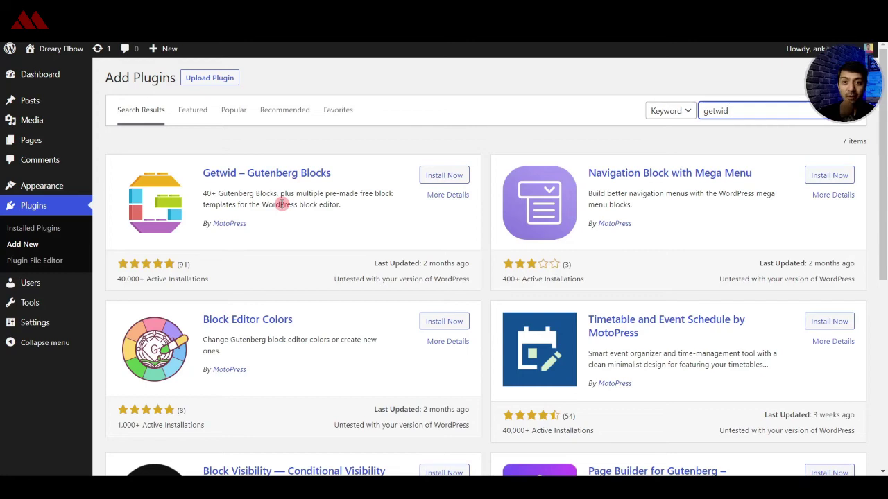
- Install and activate the Getwid plugin, then go to its settings
click(433, 175)
click(442, 175)
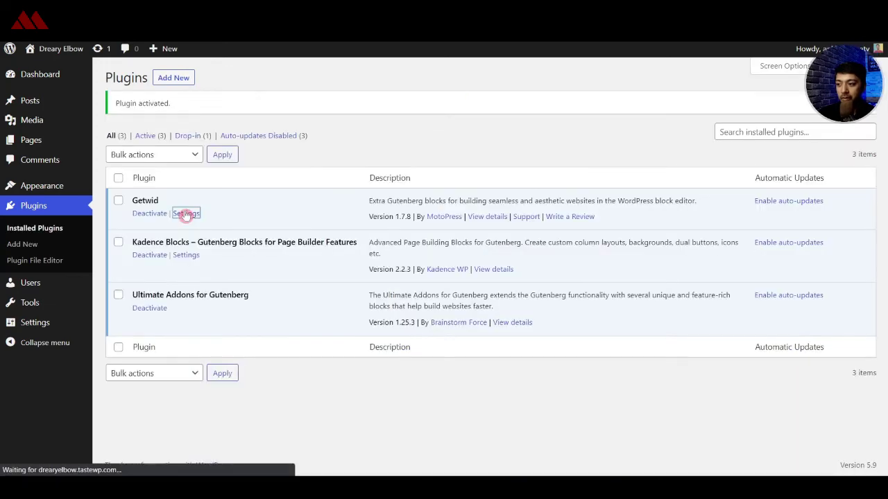
click(174, 212)
- On the Blocks tab, select all Getwid blocks, deselect them, then view Post Templates
click(237, 111)
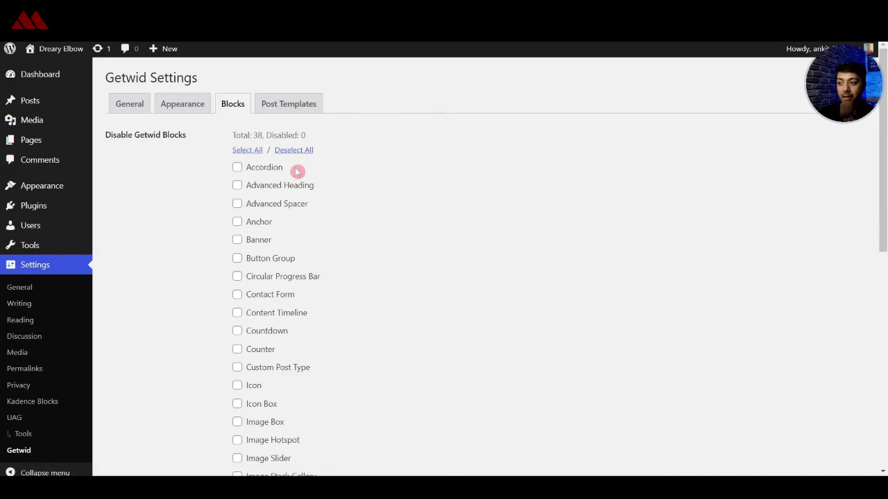
scroll(291, 253, down, 6)
scroll(295, 252, up, 8)
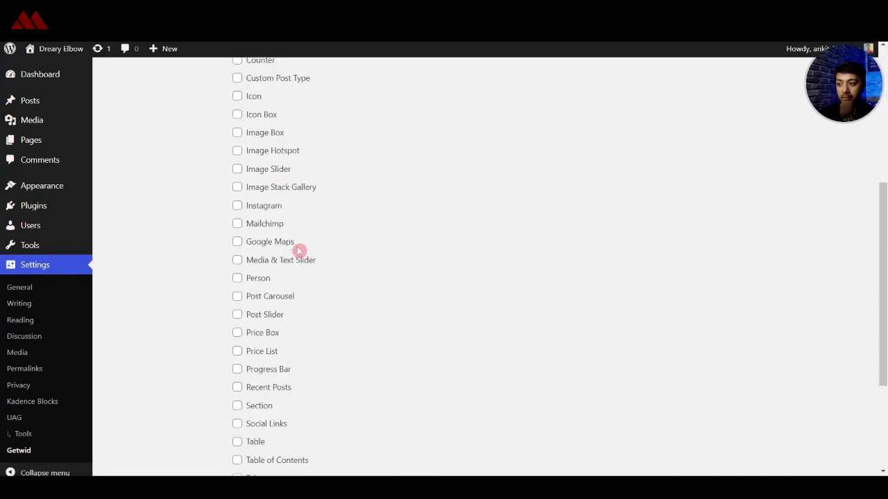
click(256, 154)
click(284, 151)
click(289, 103)
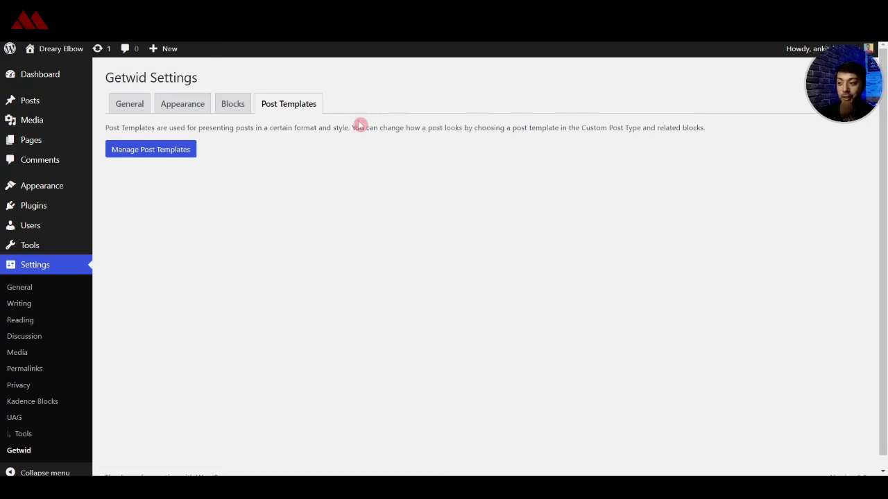
- Start a new Getwid post template with the Image in background layout
click(154, 156)
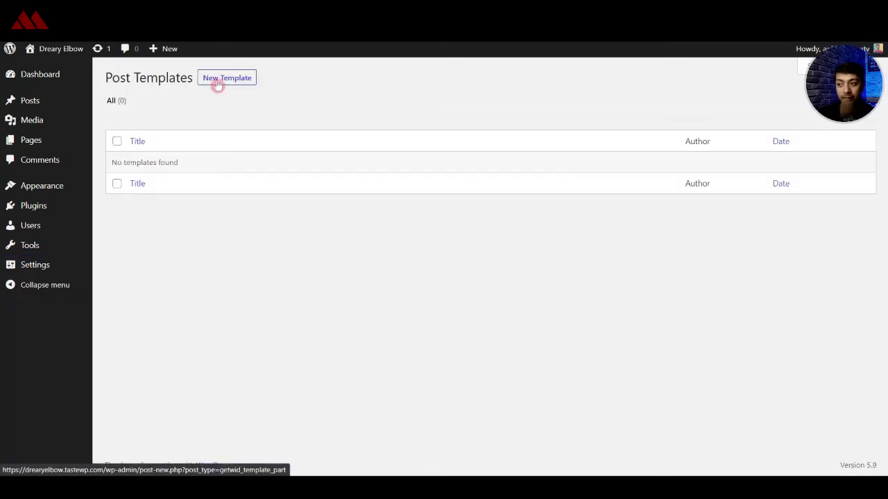
click(217, 84)
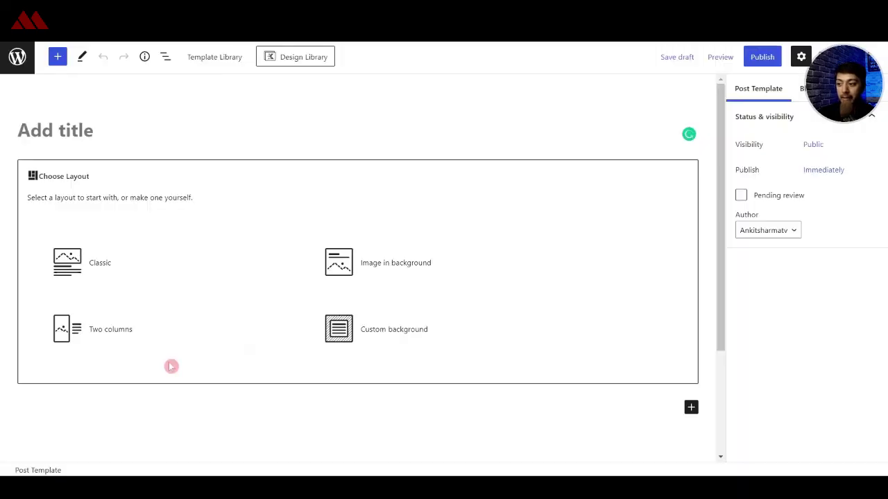
click(336, 270)
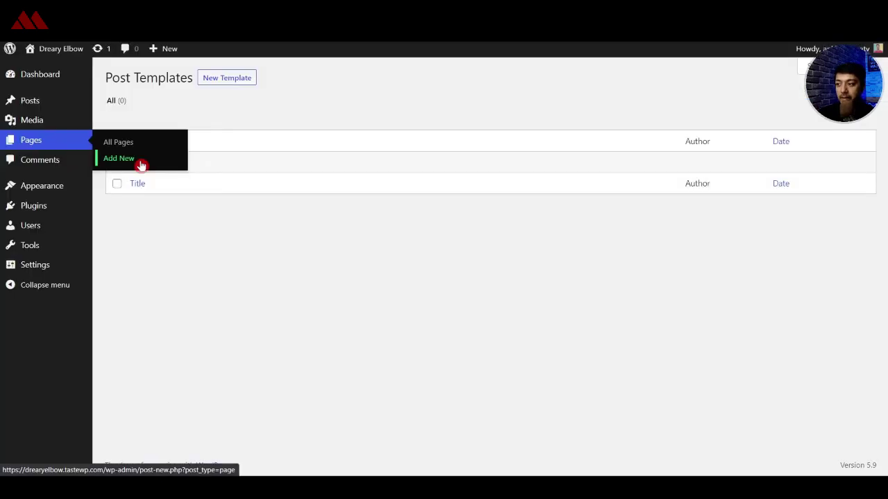
- Start a new page and browse the block library down to the Getwid Blocks collection
click(132, 161)
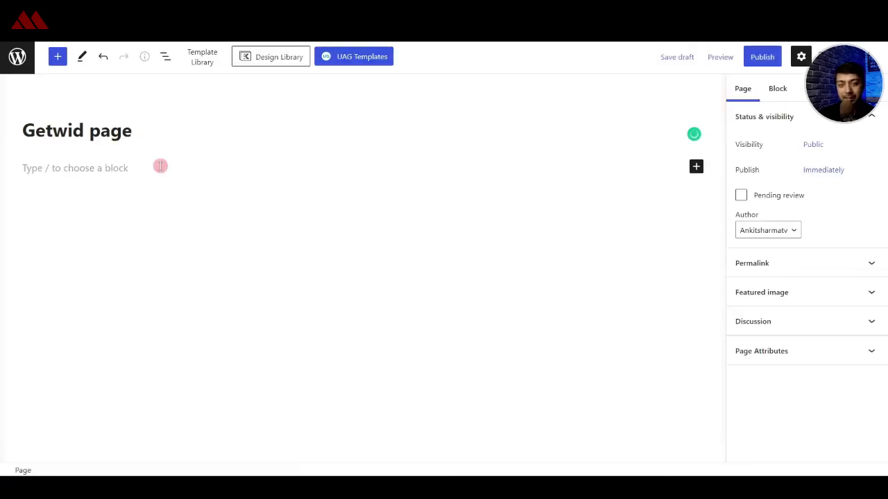
click(118, 170)
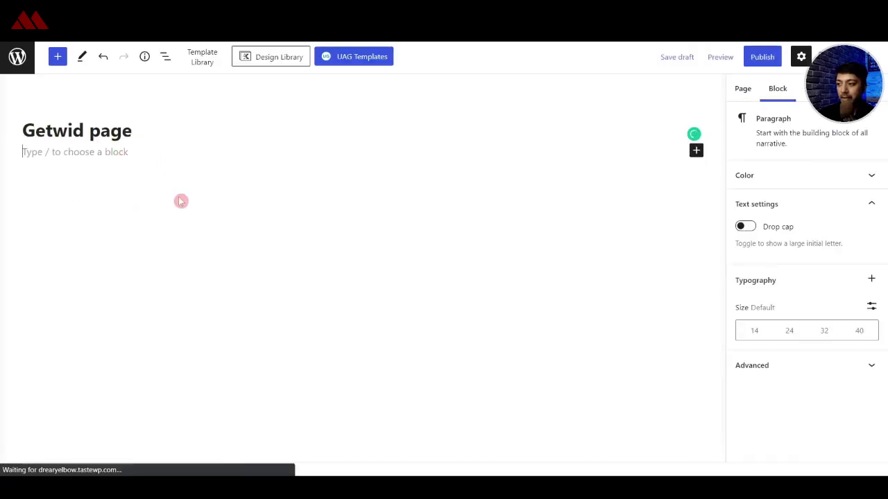
click(58, 58)
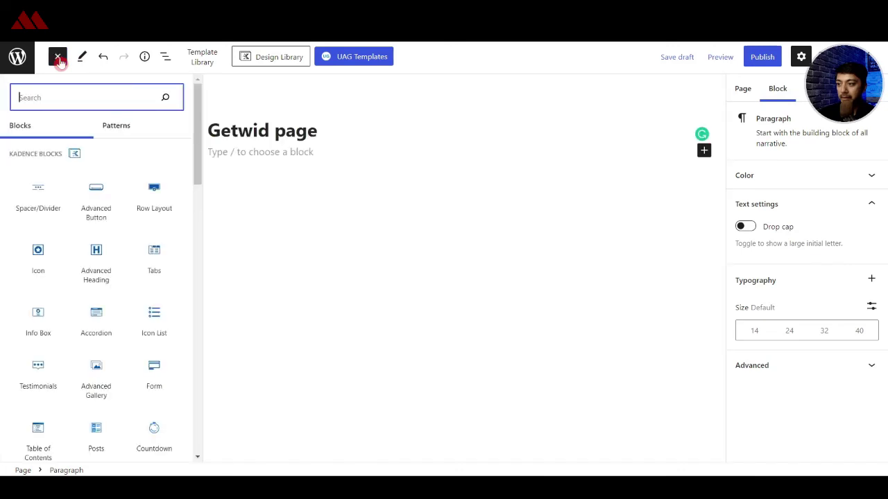
scroll(111, 326, down, 10)
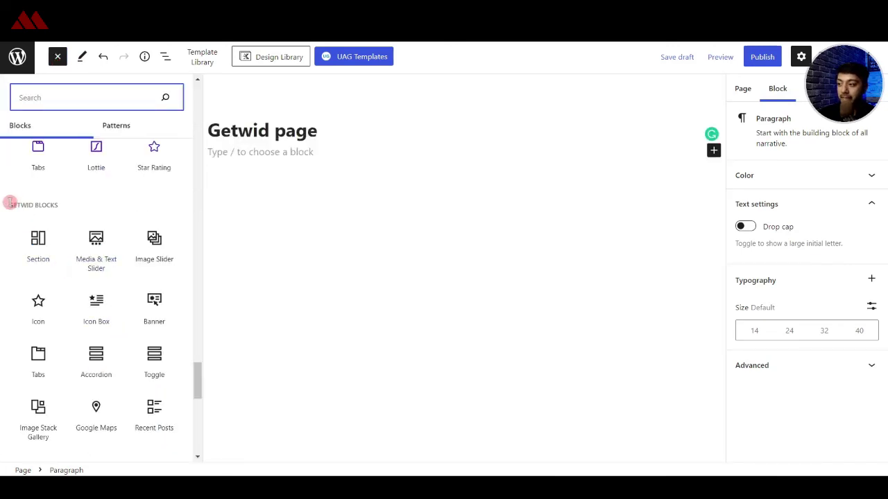
mouse_move(38, 241)
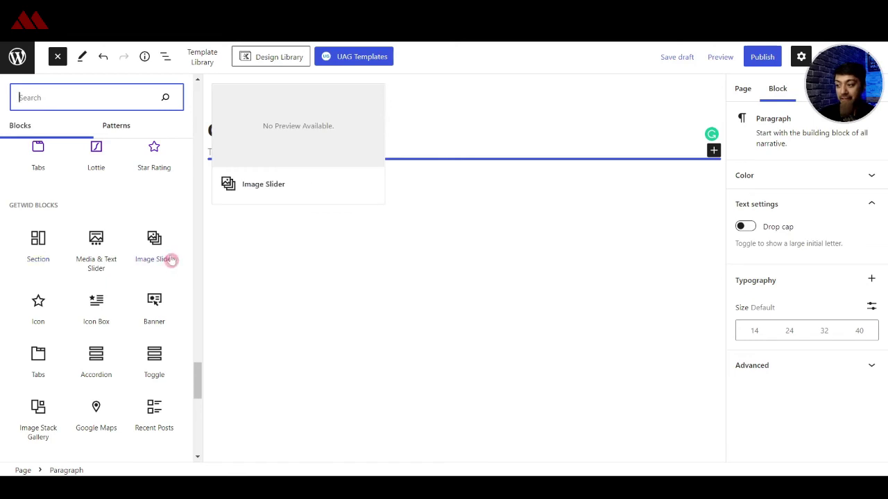
scroll(93, 305, down, 5)
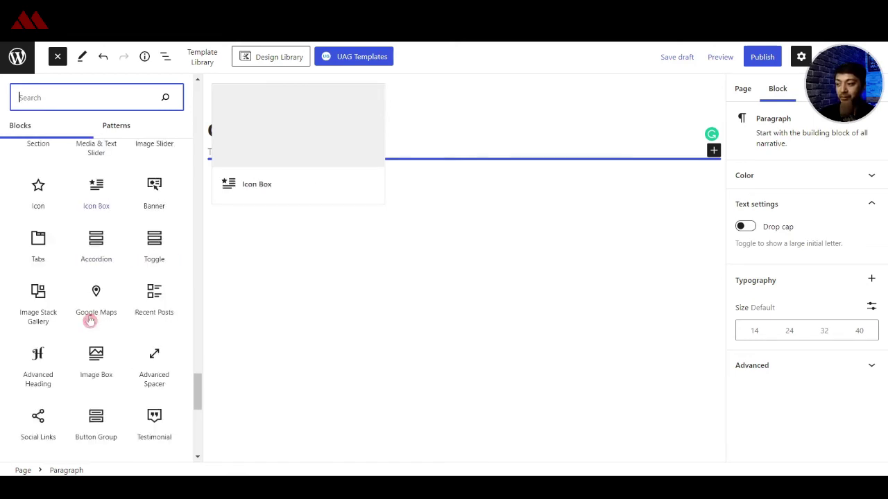
scroll(93, 317, down, 3)
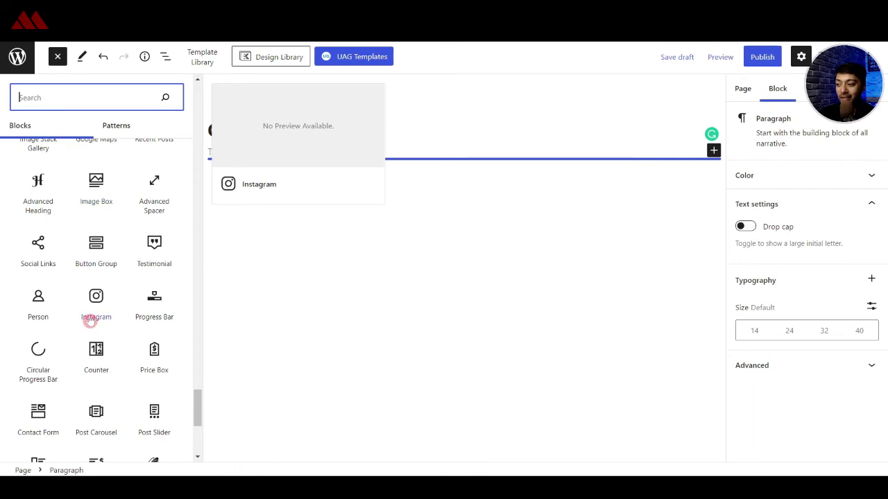
scroll(139, 373, down, 2)
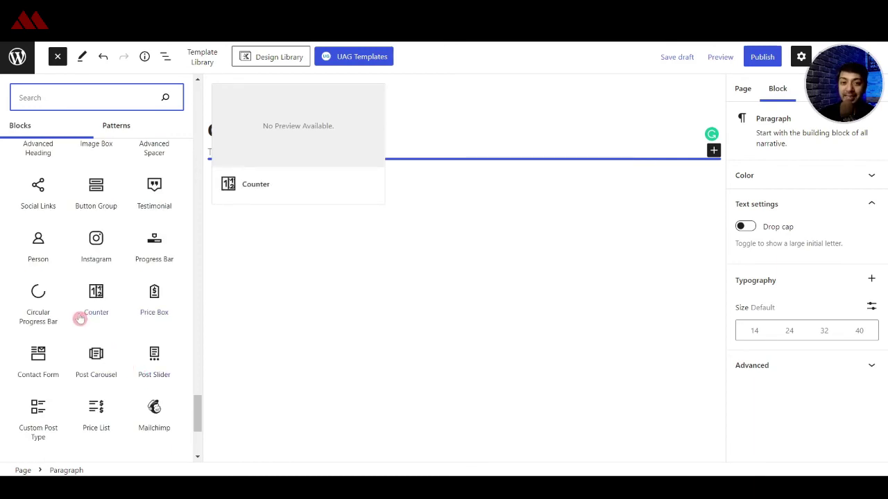
scroll(63, 292, down, 5)
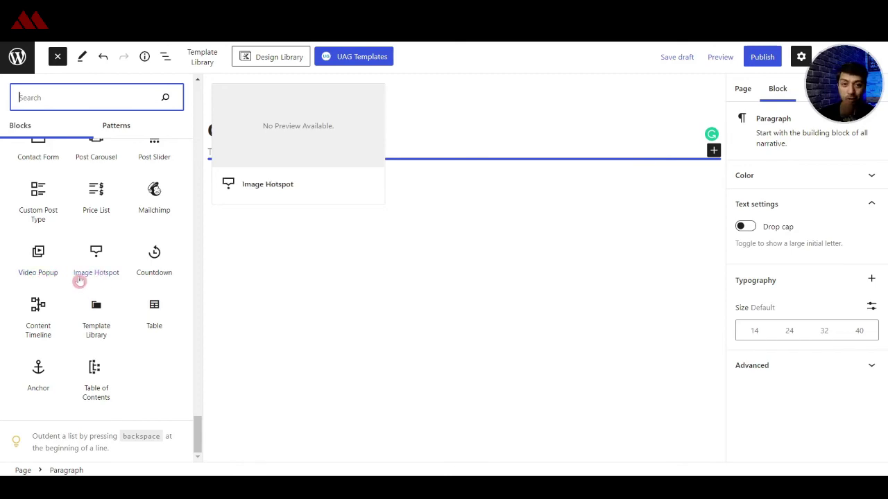
- Insert a Getwid Video Popup block and paste the YouTube link as its Video URL
click(43, 258)
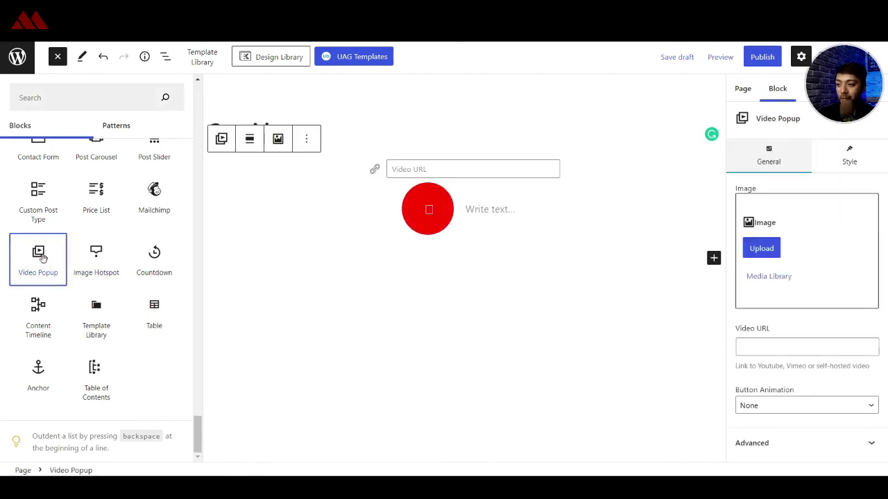
click(451, 173)
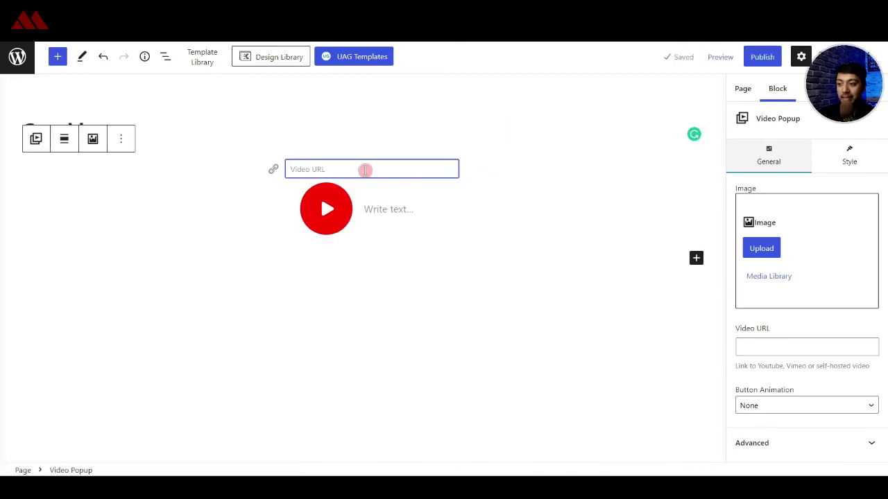
click(365, 170)
text(https://youtu.be/Vr38kXi-Fe4)
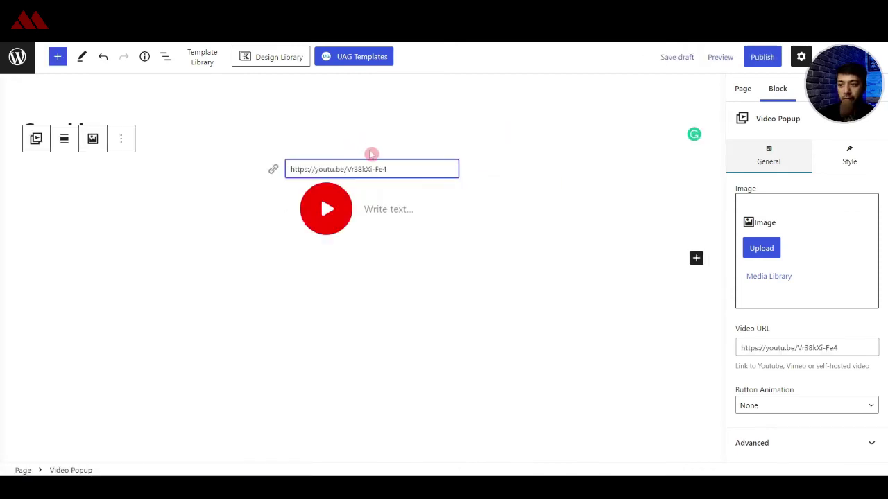
key(Tab)
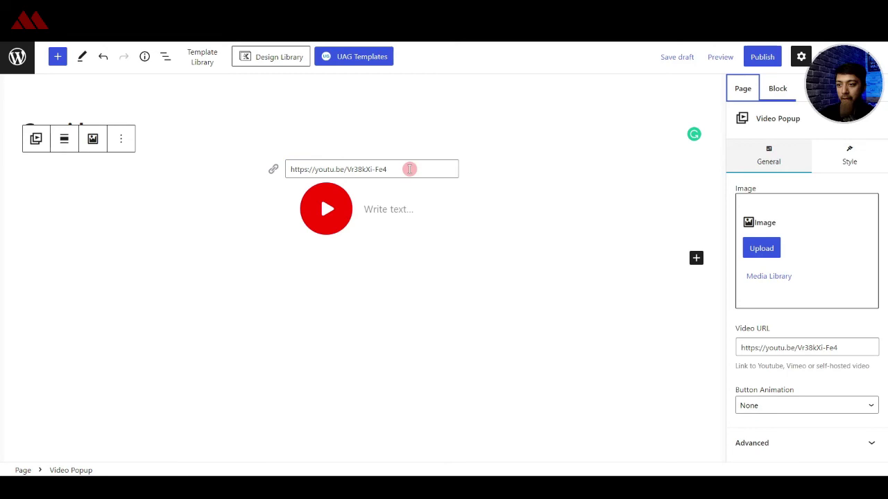
- Caption the popup 'Magazine3' and set fruit-salad.jpg as its background image
click(401, 213)
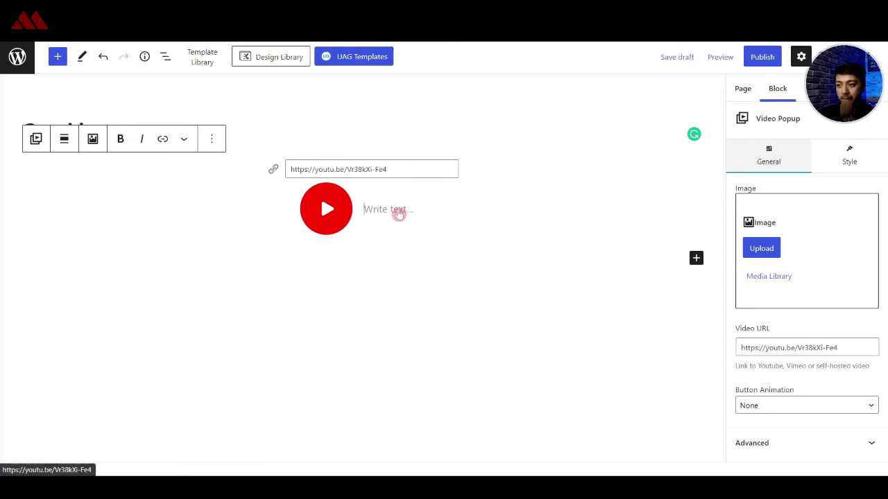
text(Magazine3)
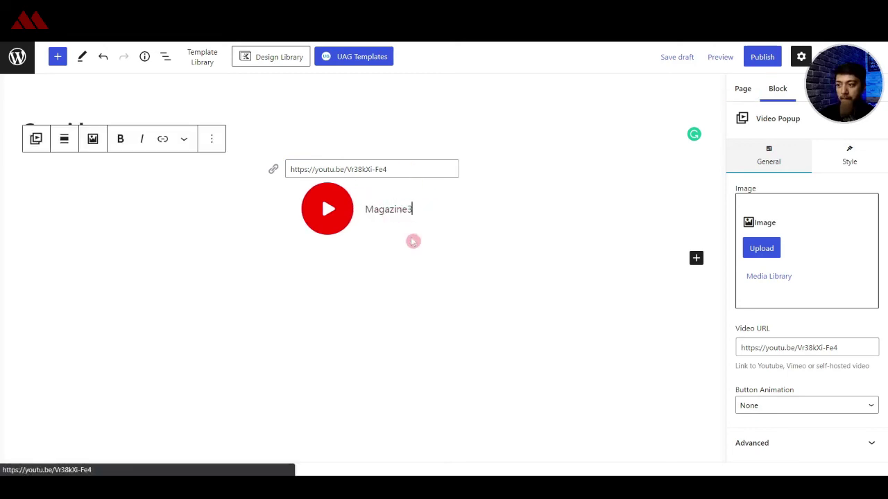
click(93, 140)
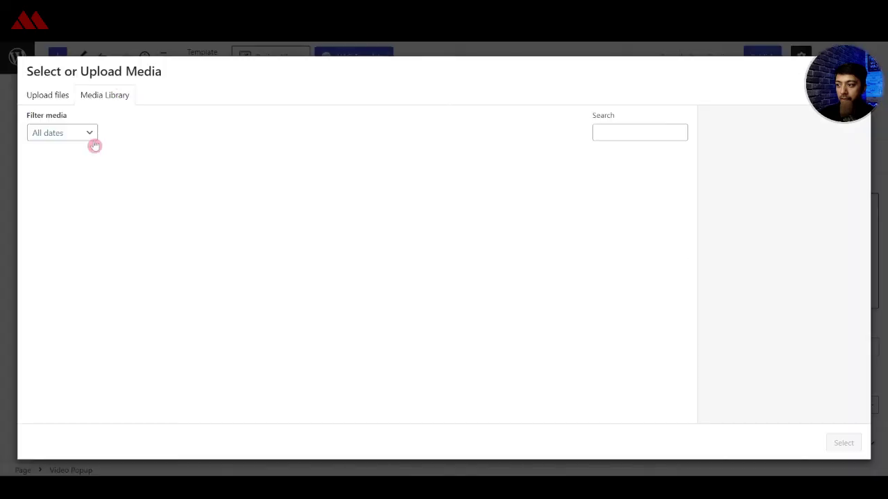
click(70, 189)
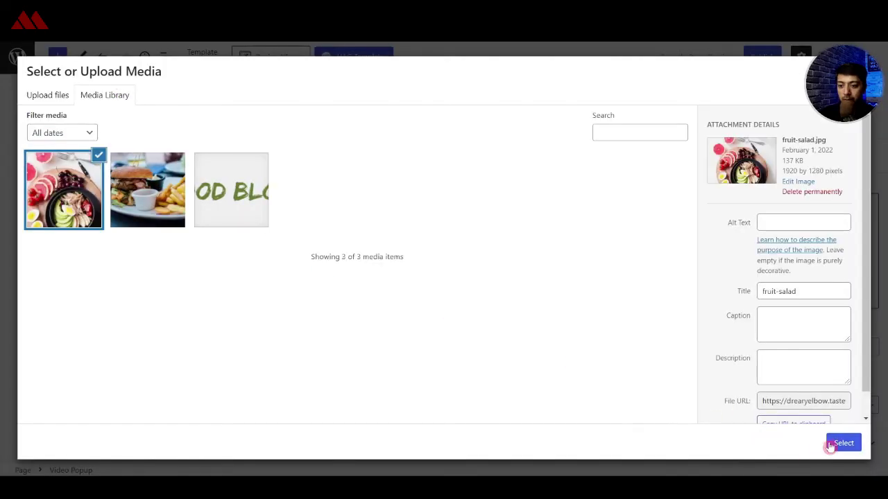
click(836, 443)
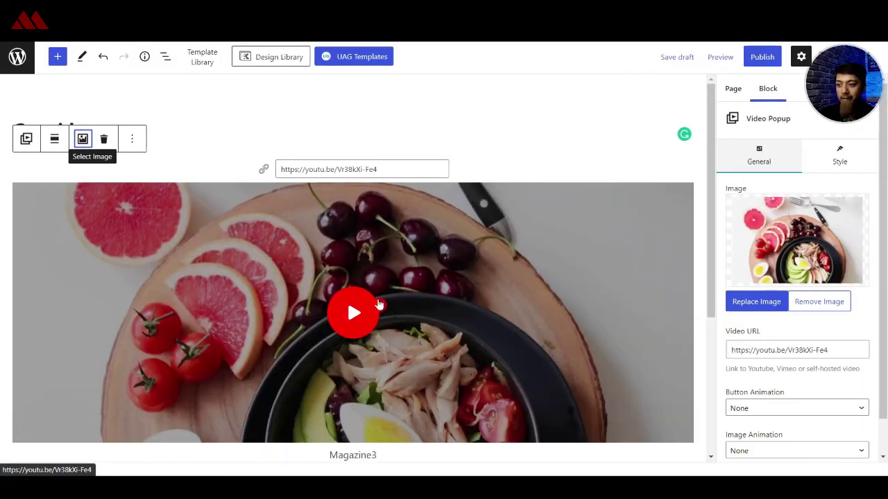
scroll(510, 257, down, 1)
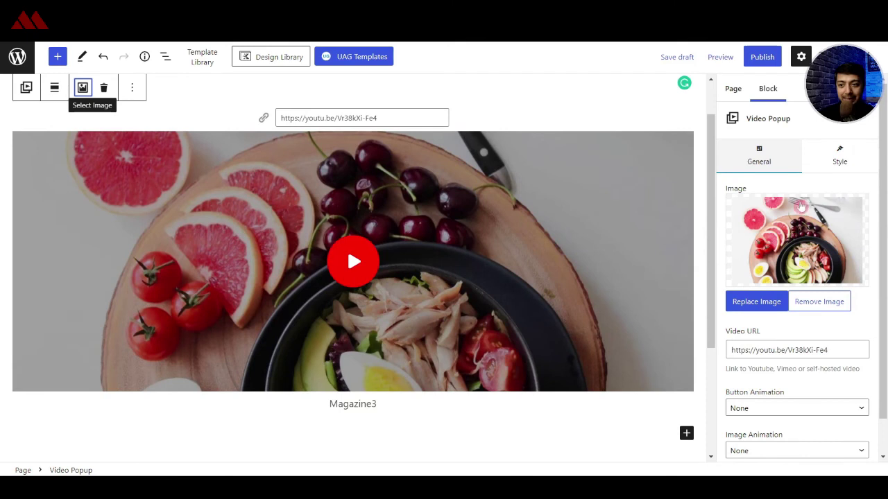
scroll(810, 307, down, 1)
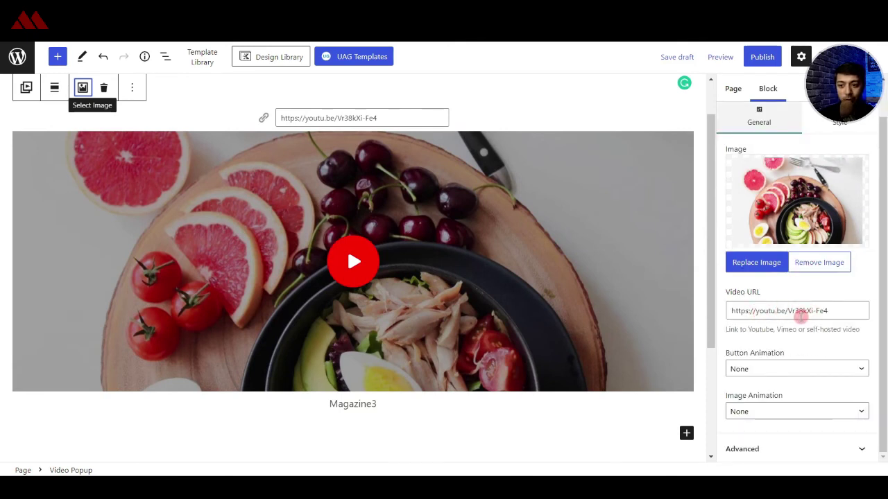
- Set the play button animation to Pulse and publish the Getwid page
click(775, 370)
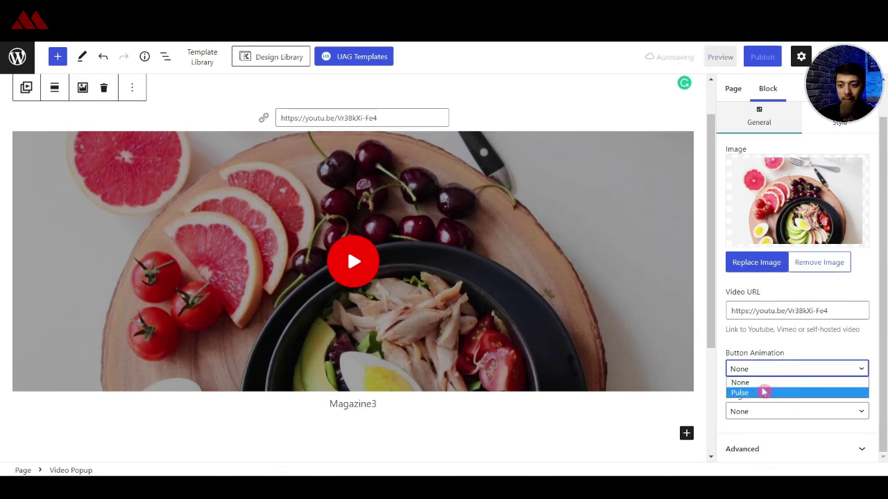
click(763, 390)
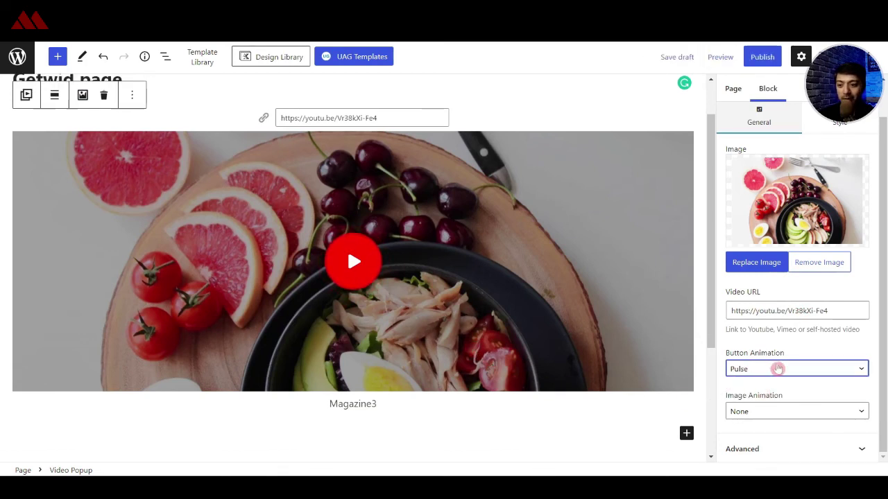
click(756, 58)
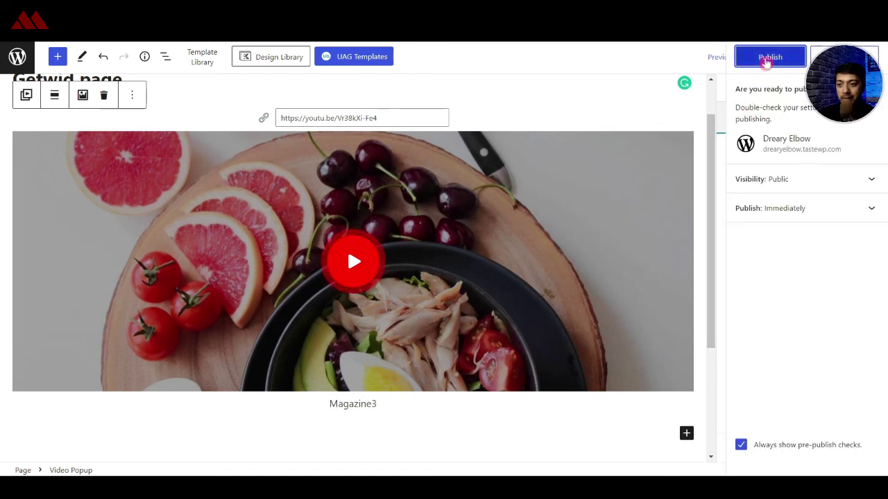
click(762, 58)
- Open the published page in a new tab, then play and pause the popup video
right_click(123, 440)
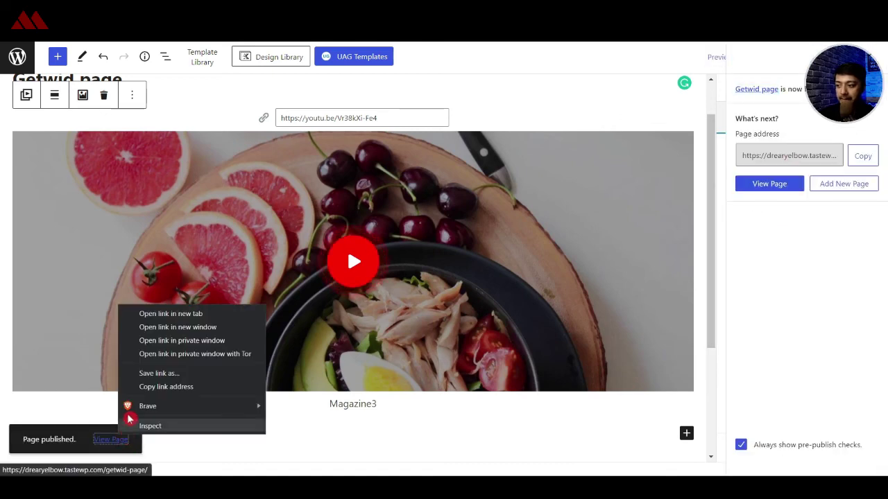
click(139, 314)
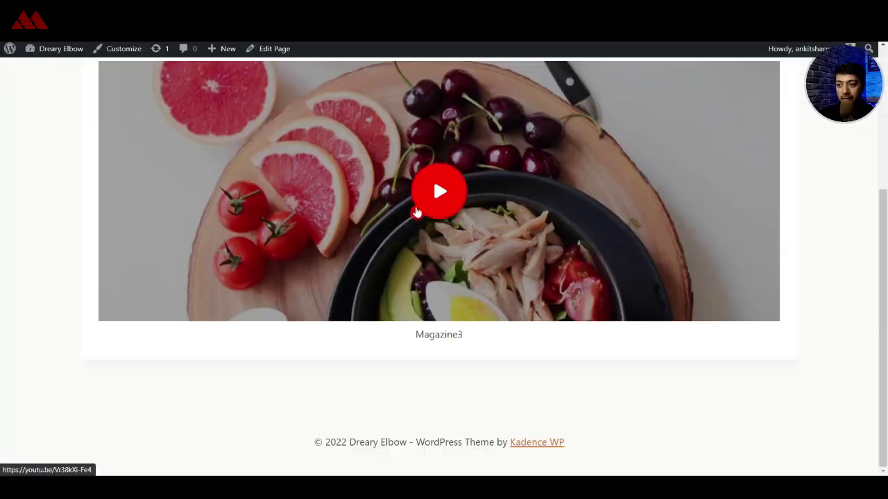
click(419, 208)
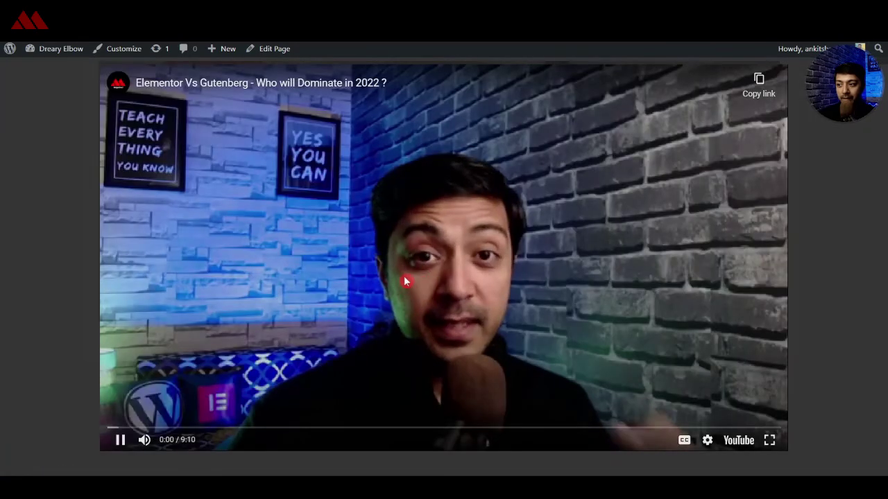
click(403, 276)
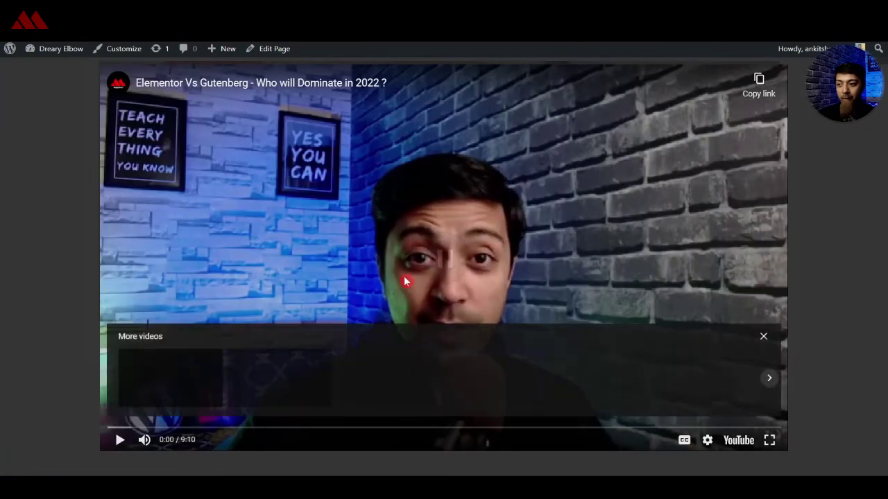